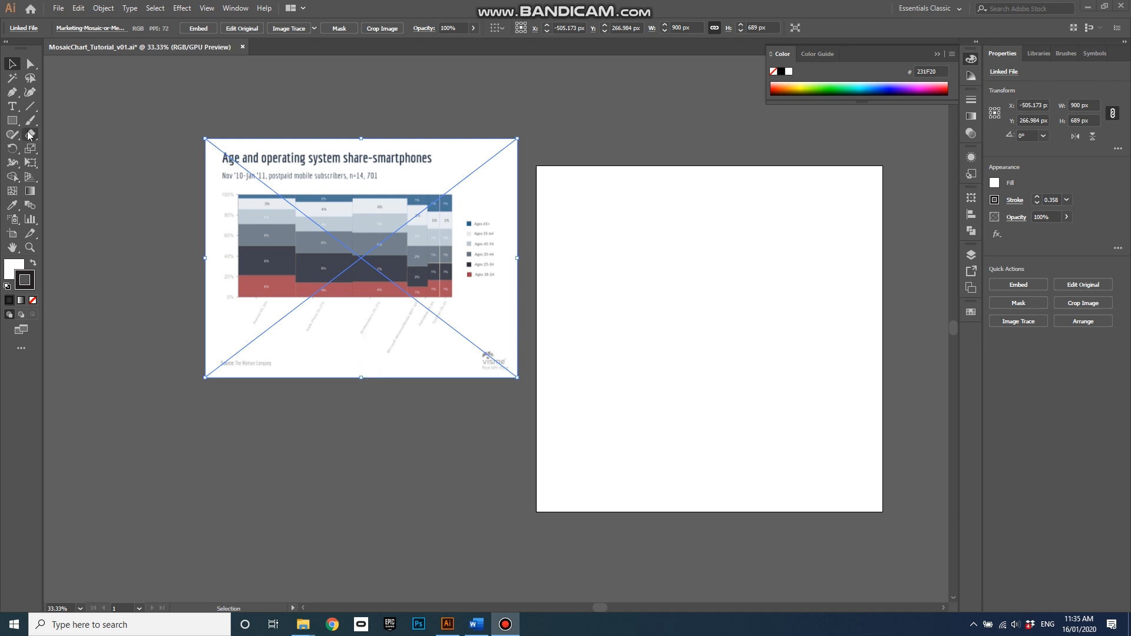
- Examine the reference mosaic chart's percentage axis, columns and legend
{"action": "left_click", "coordinate": [246, 225]}
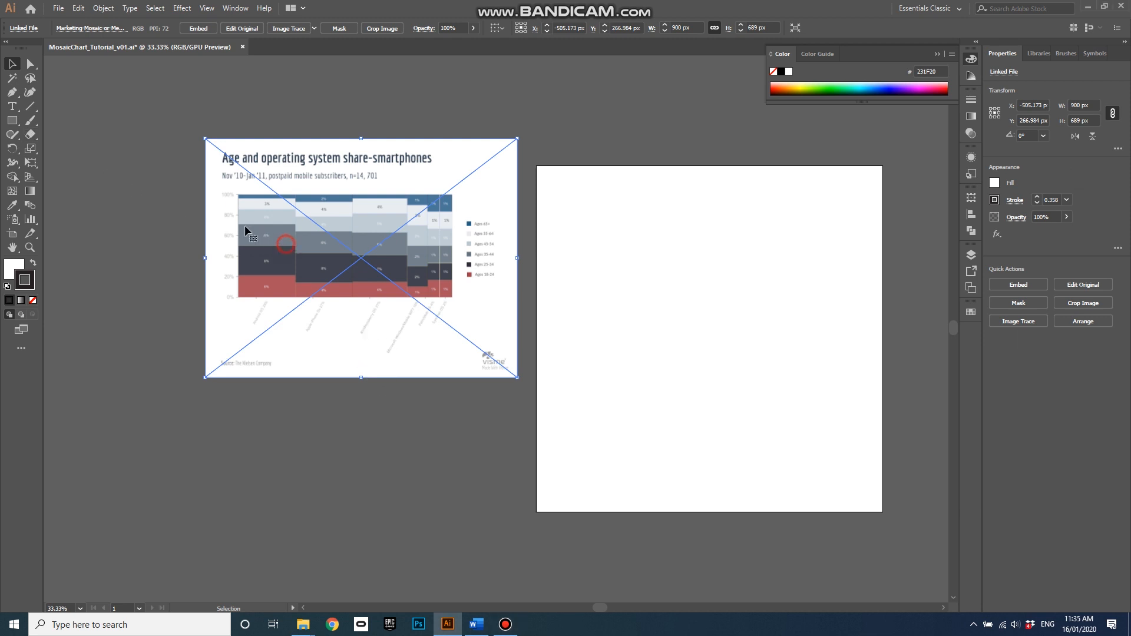
{"action": "scroll", "coordinate": [222, 233], "scroll_direction": "up", "scroll_amount": 2}
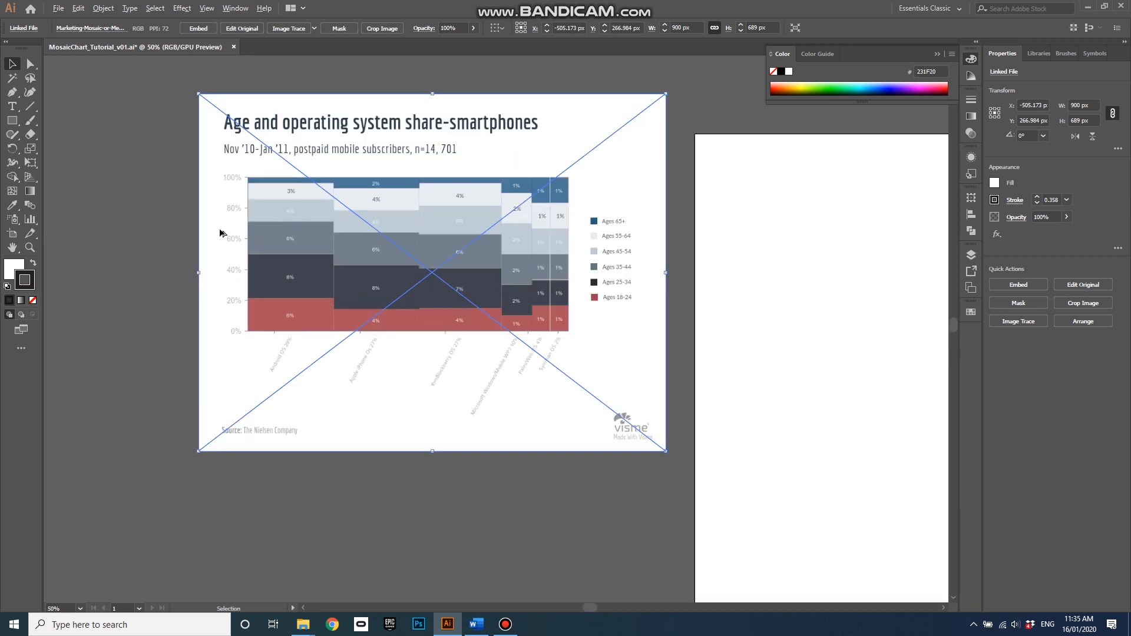
{"action": "scroll", "coordinate": [320, 223], "scroll_direction": "up", "scroll_amount": 1}
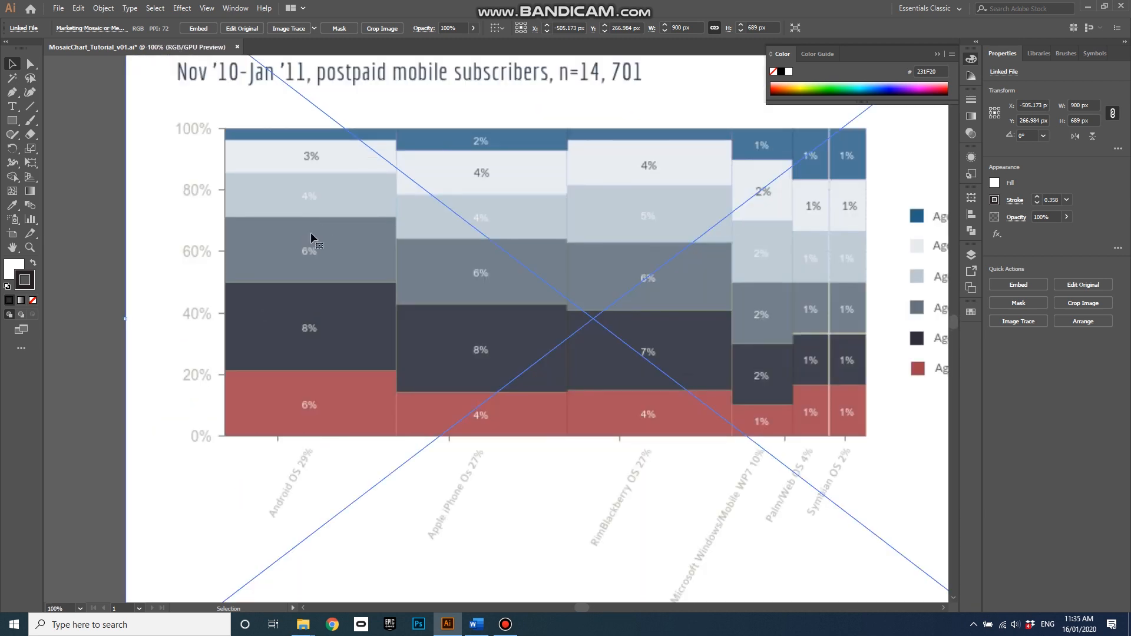
{"action": "scroll", "coordinate": [291, 247], "scroll_direction": "down", "scroll_amount": 1}
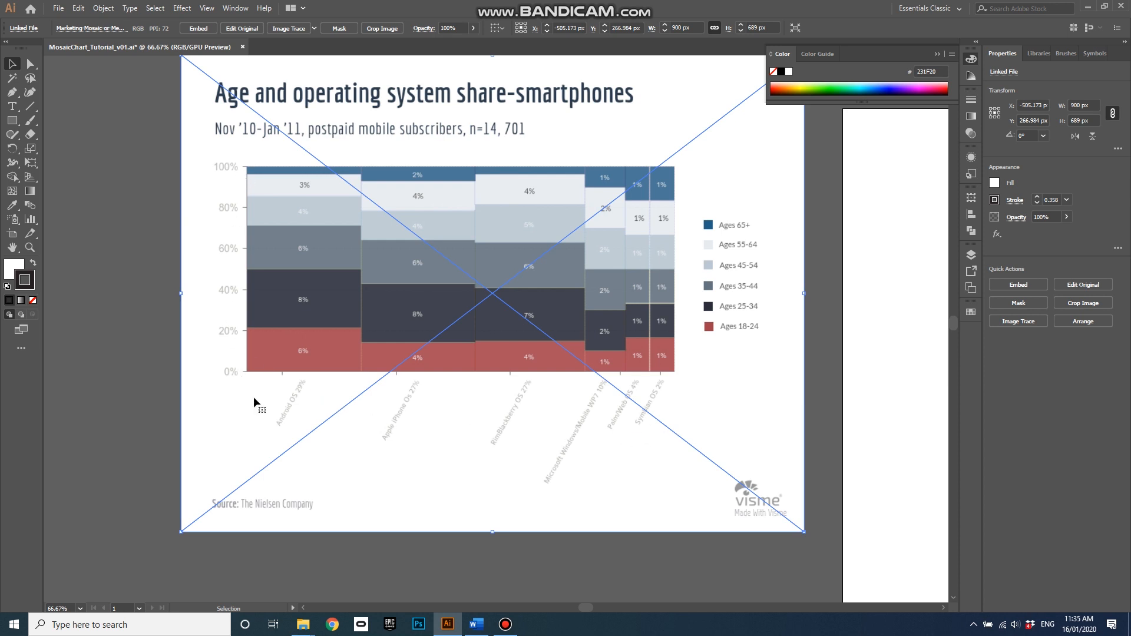
{"action": "scroll", "coordinate": [213, 351], "scroll_direction": "down", "scroll_amount": 5, "text": "alt"}
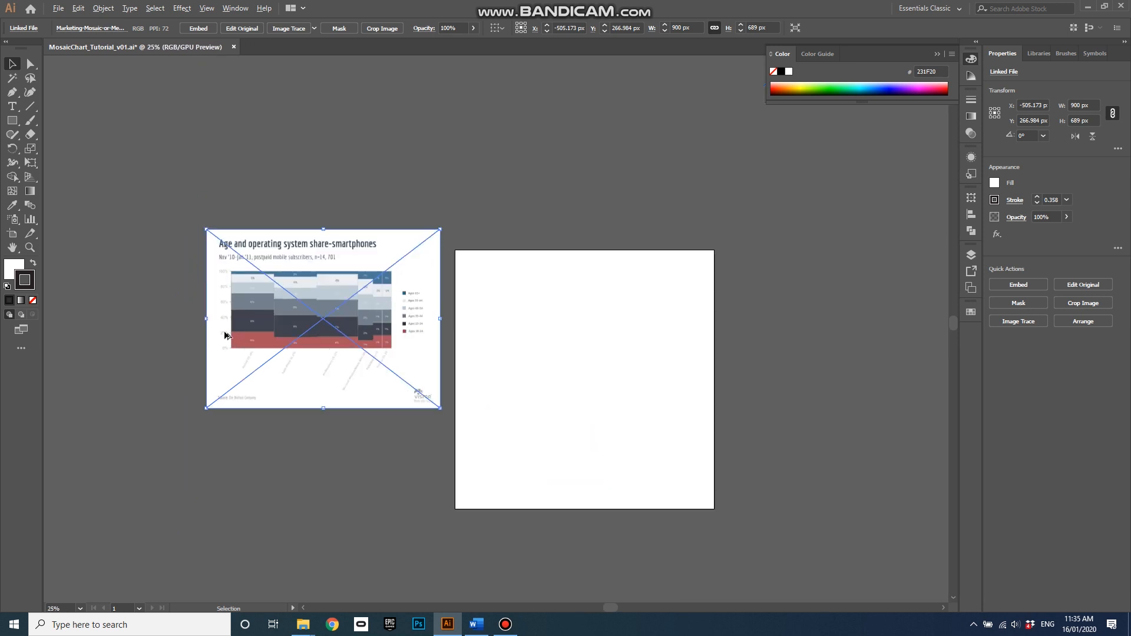
{"action": "scroll", "coordinate": [557, 518], "scroll_direction": "up", "scroll_amount": 1, "text": "alt"}
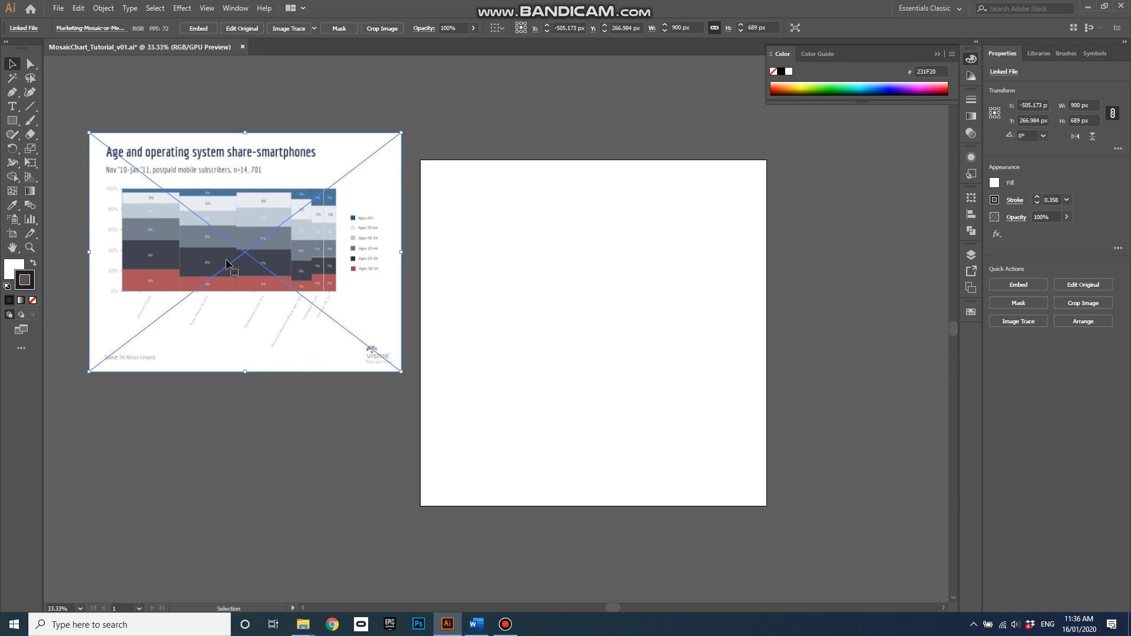
- Draw a rectangle on the empty artboard as the chart frame and set its size to 750 px wide by 500 px high, unconstrained
{"action": "left_click", "coordinate": [12, 120]}
{"action": "left_click_drag", "start_coordinate": [463, 235], "coordinate": [730, 394]}
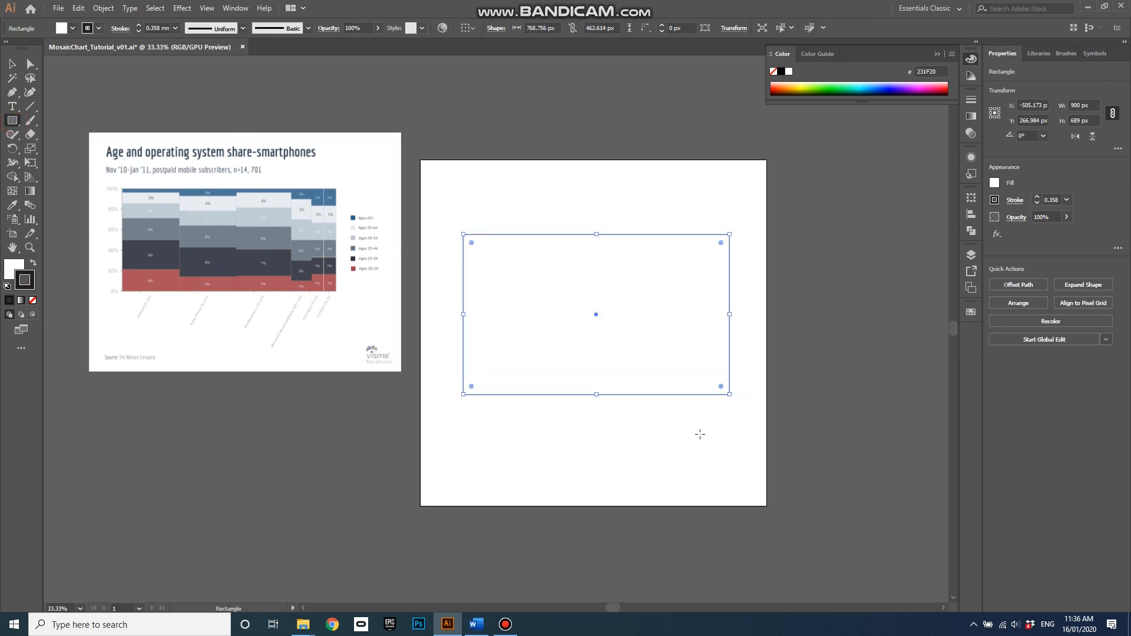
{"action": "left_click", "coordinate": [497, 29]}
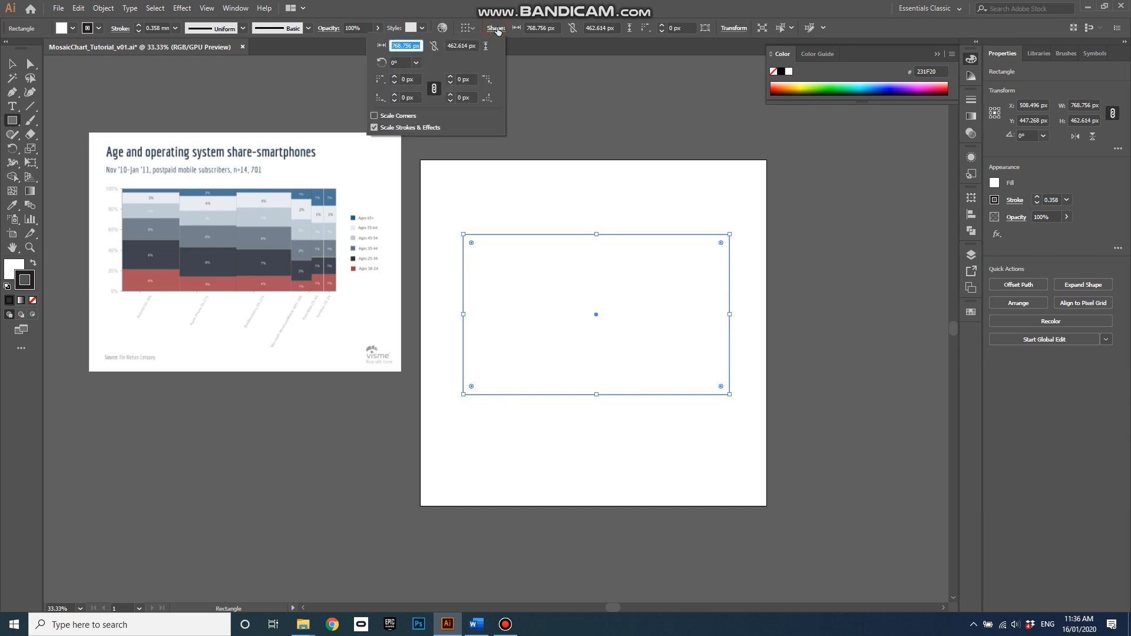
{"action": "left_click", "coordinate": [434, 47]}
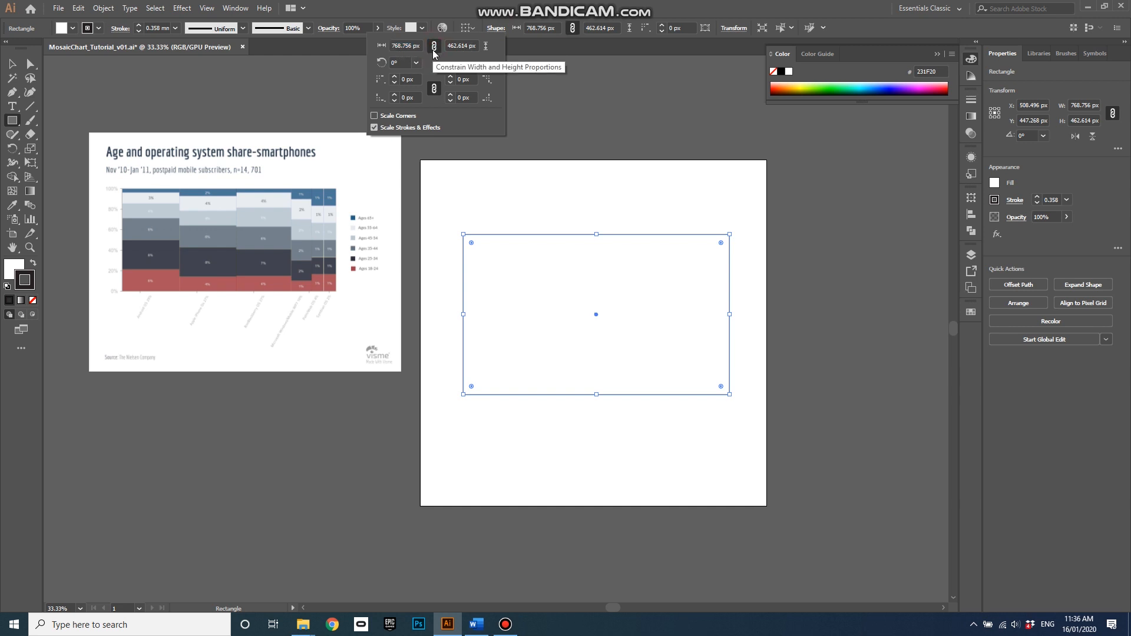
{"action": "left_click", "coordinate": [434, 48]}
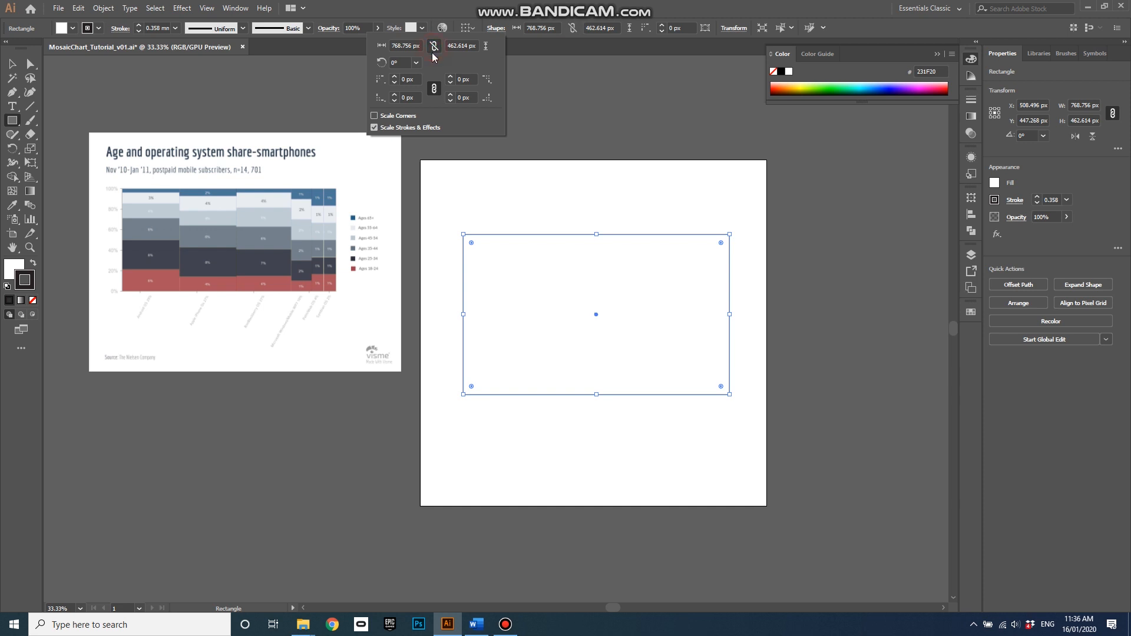
{"action": "double_click", "coordinate": [399, 47]}
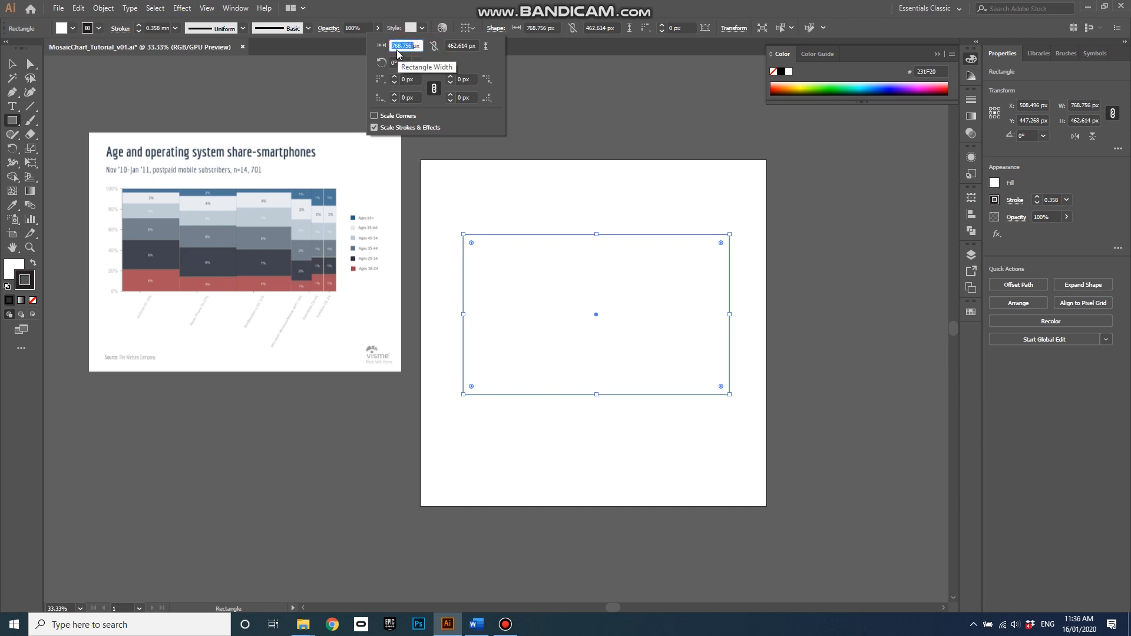
{"action": "type", "text": "750 px"}
{"action": "double_click", "coordinate": [453, 45]}
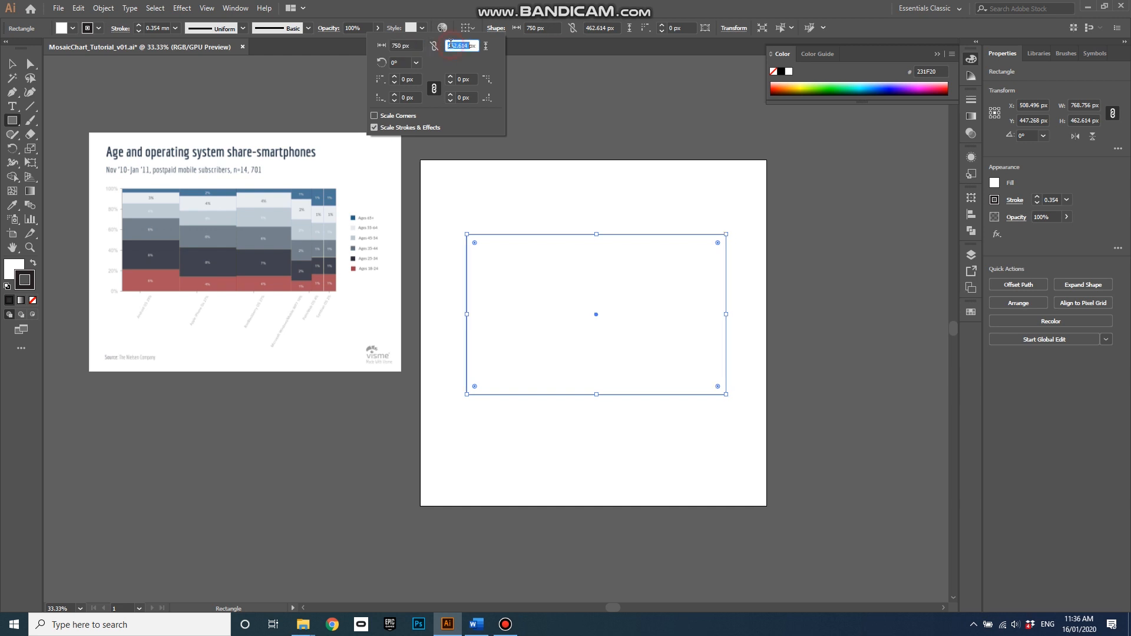
{"action": "type", "text": "500"}
{"action": "key", "text": "Return"}
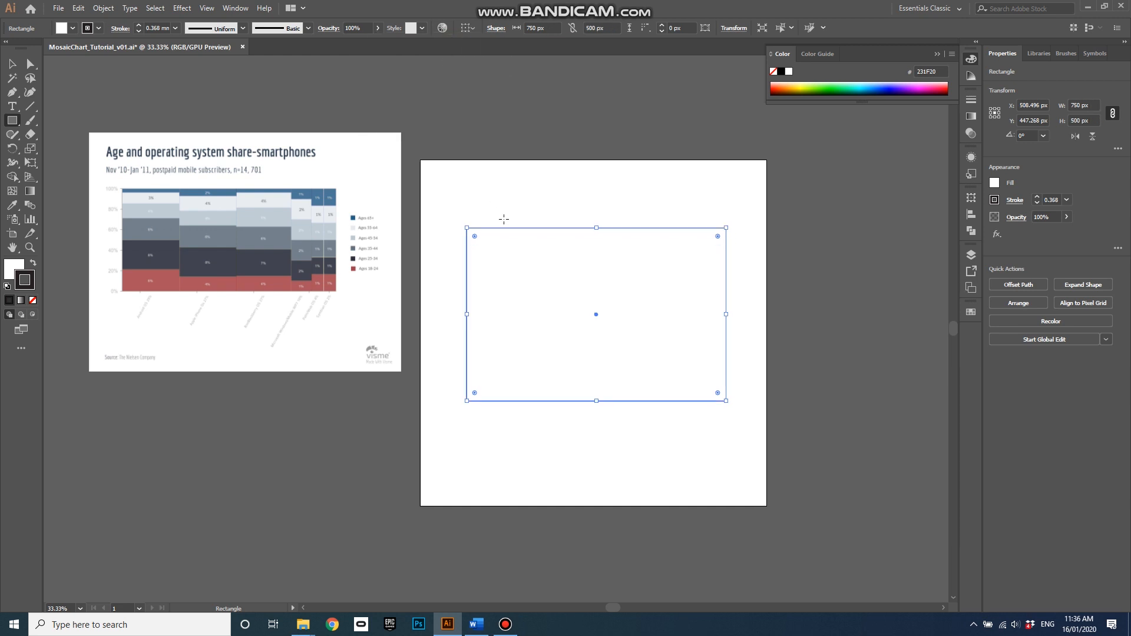
{"action": "left_click", "coordinate": [12, 64]}
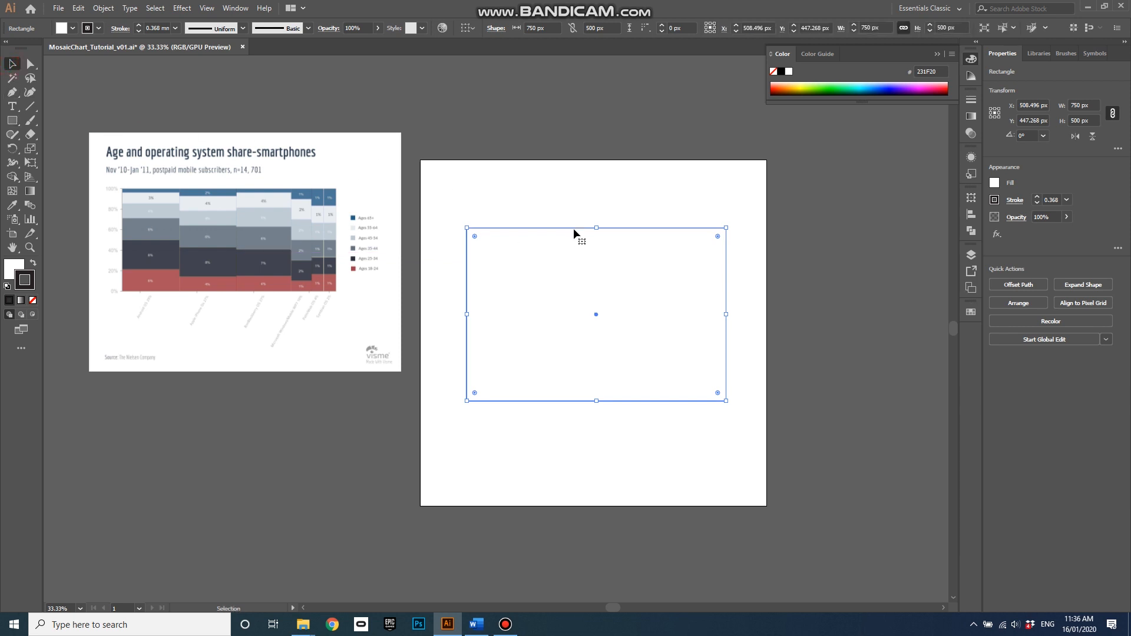
{"action": "left_click", "coordinate": [567, 208]}
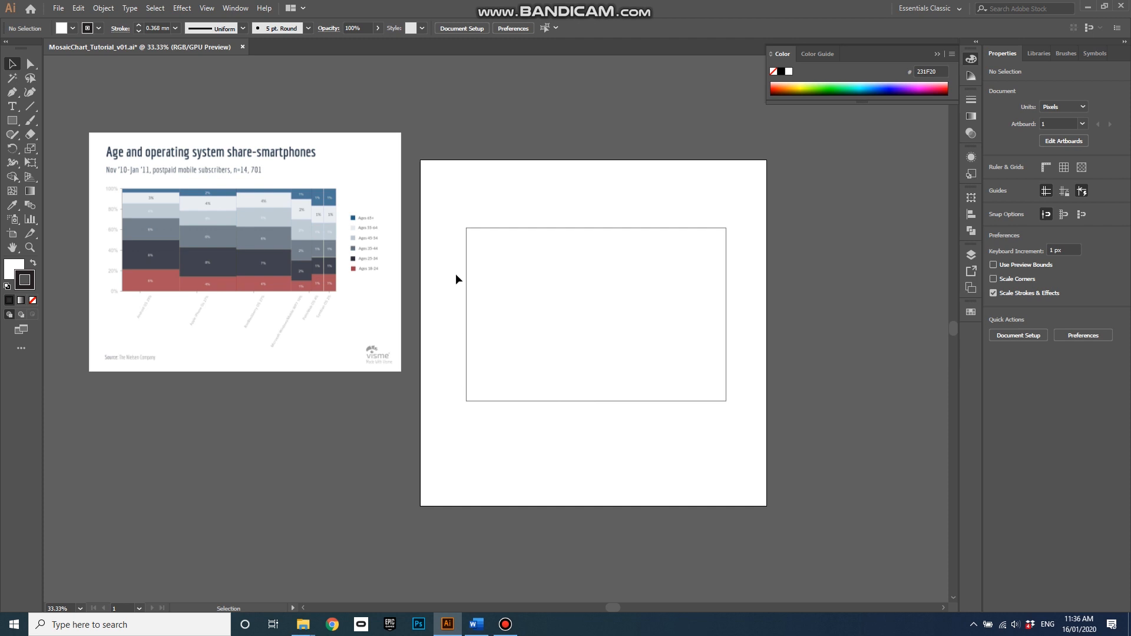
- Draw a horizontal tick line about 52 px long outward from the rectangle's lower-left corner
{"action": "left_click", "coordinate": [29, 108]}
{"action": "scroll", "coordinate": [447, 404], "scroll_direction": "up", "scroll_amount": 4}
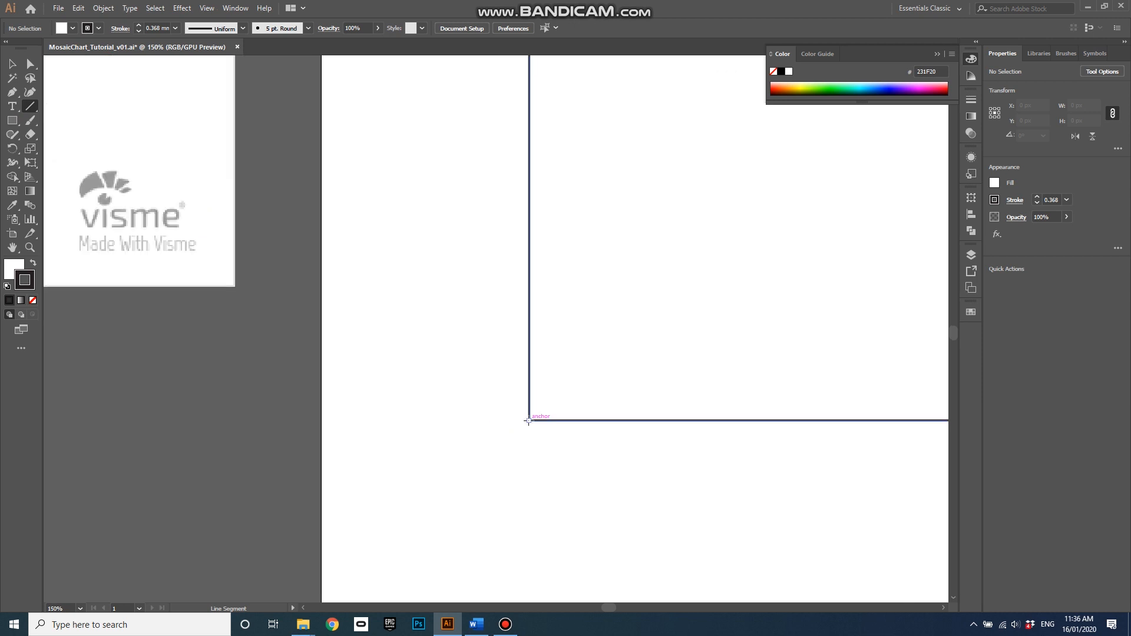
{"action": "mouse_move", "coordinate": [529, 420]}
{"action": "left_mouse_down"}
{"action": "mouse_move", "coordinate": [442, 386]}
{"action": "mouse_move", "coordinate": [449, 421]}
{"action": "left_mouse_up"}
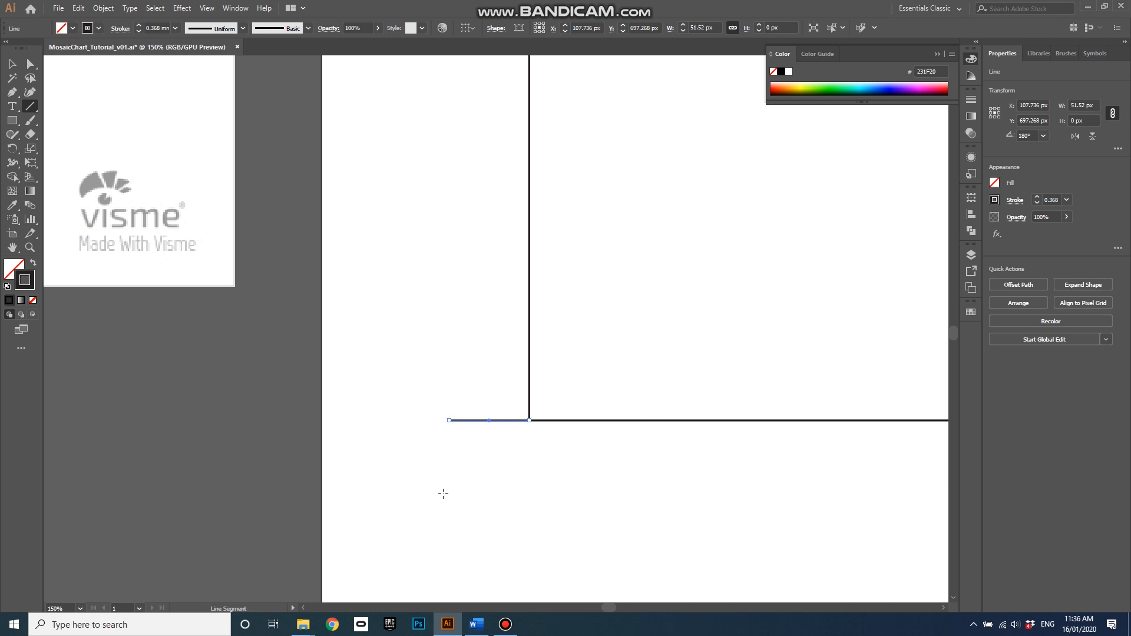
{"action": "scroll", "coordinate": [443, 489], "scroll_direction": "down", "scroll_amount": 3}
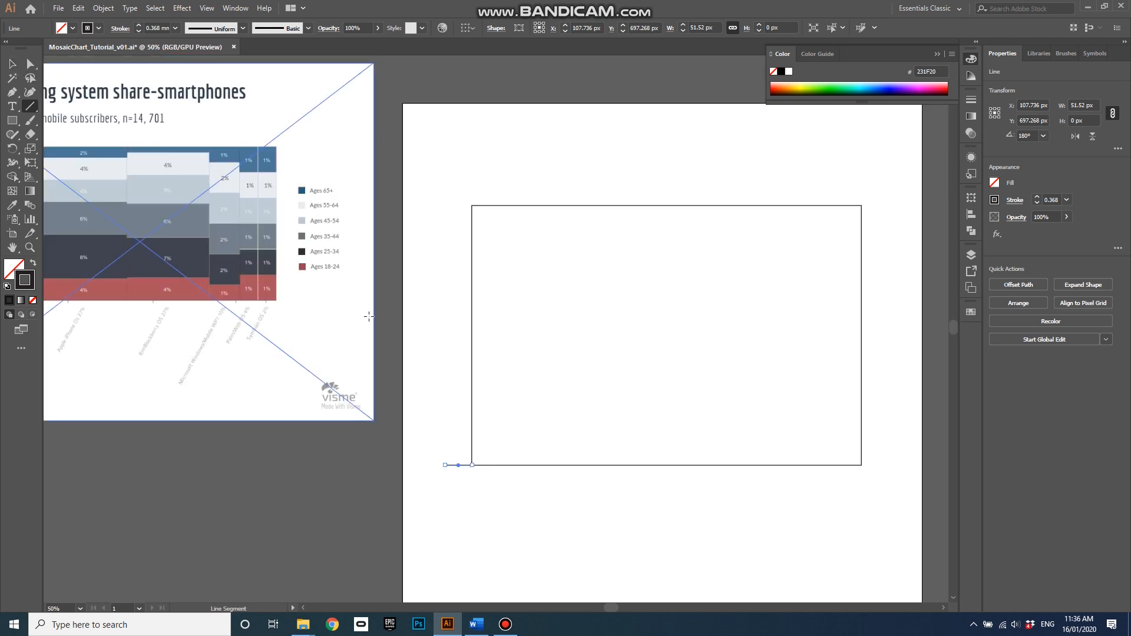
- Copy the tick line to the rectangle's upper-left corner and add four more copies between the two ends of the axis
{"action": "key", "text": "v"}
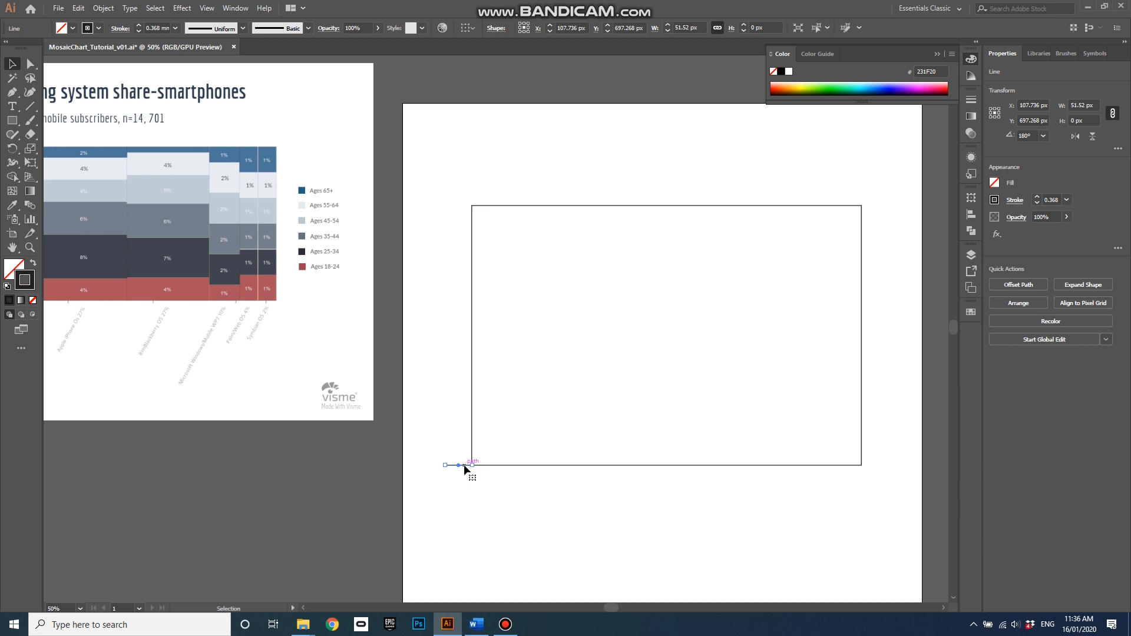
{"action": "left_click_drag", "start_coordinate": [464, 467], "coordinate": [464, 209]}
{"action": "left_click_drag", "start_coordinate": [465, 209], "coordinate": [464, 295]}
{"action": "key", "text": "ctrl+d"}
- Distribute the six tick lines evenly in the vertical direction, aligned to the selection
{"action": "left_click_drag", "start_coordinate": [429, 182], "coordinate": [458, 486]}
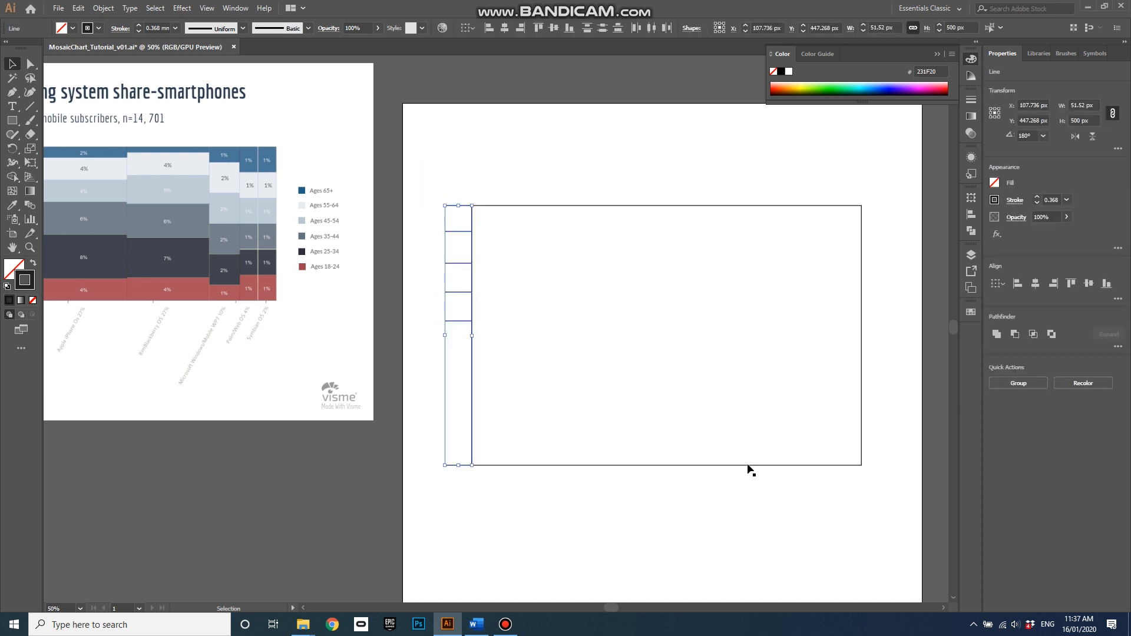
{"action": "scroll", "coordinate": [884, 265], "scroll_direction": "down", "scroll_amount": 1}
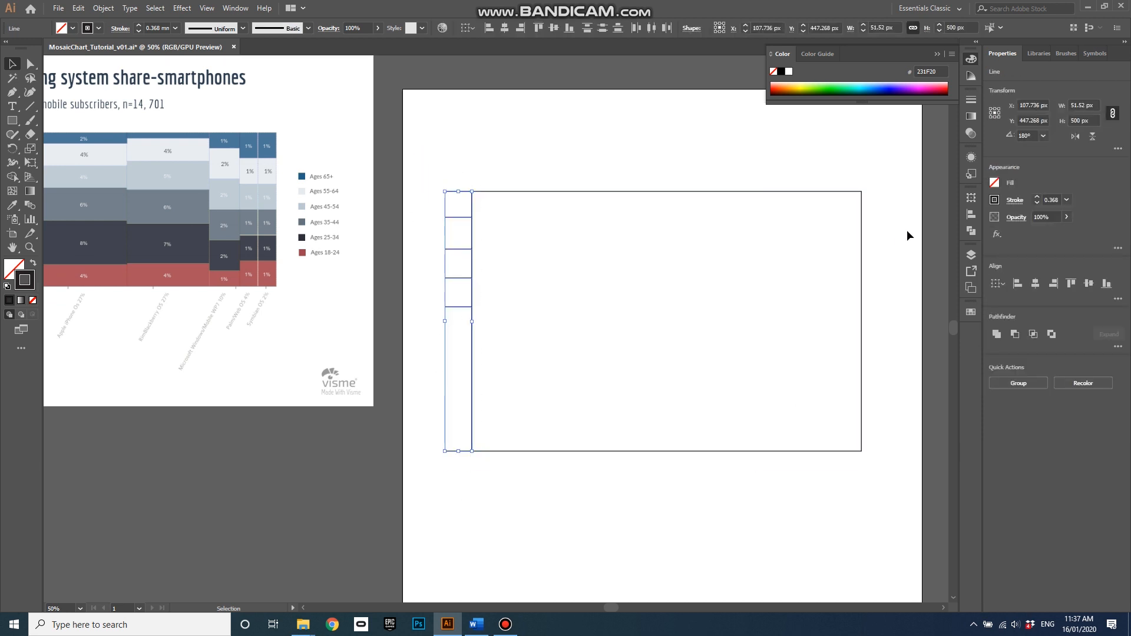
{"action": "left_click", "coordinate": [970, 217]}
{"action": "left_click", "coordinate": [945, 294]}
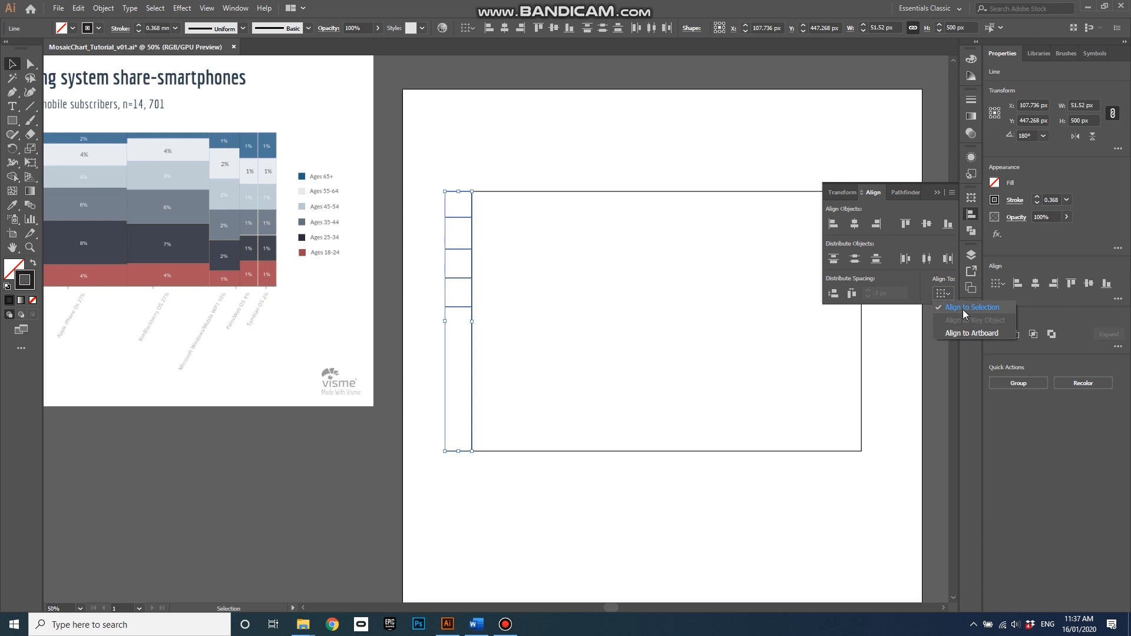
{"action": "left_click", "coordinate": [855, 259]}
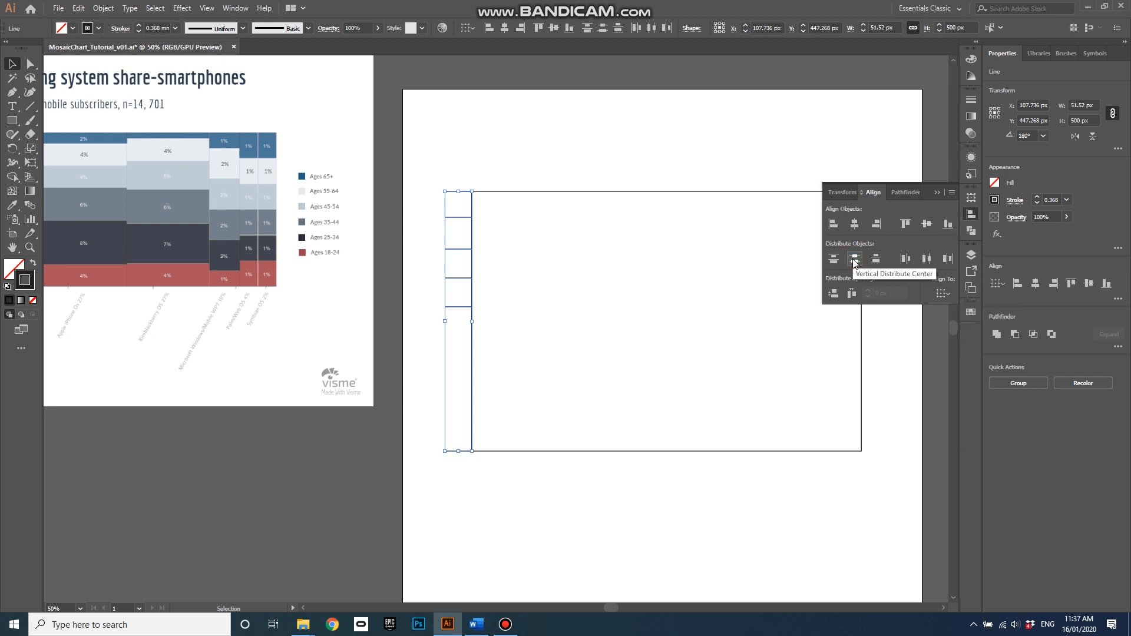
{"action": "left_click", "coordinate": [833, 259]}
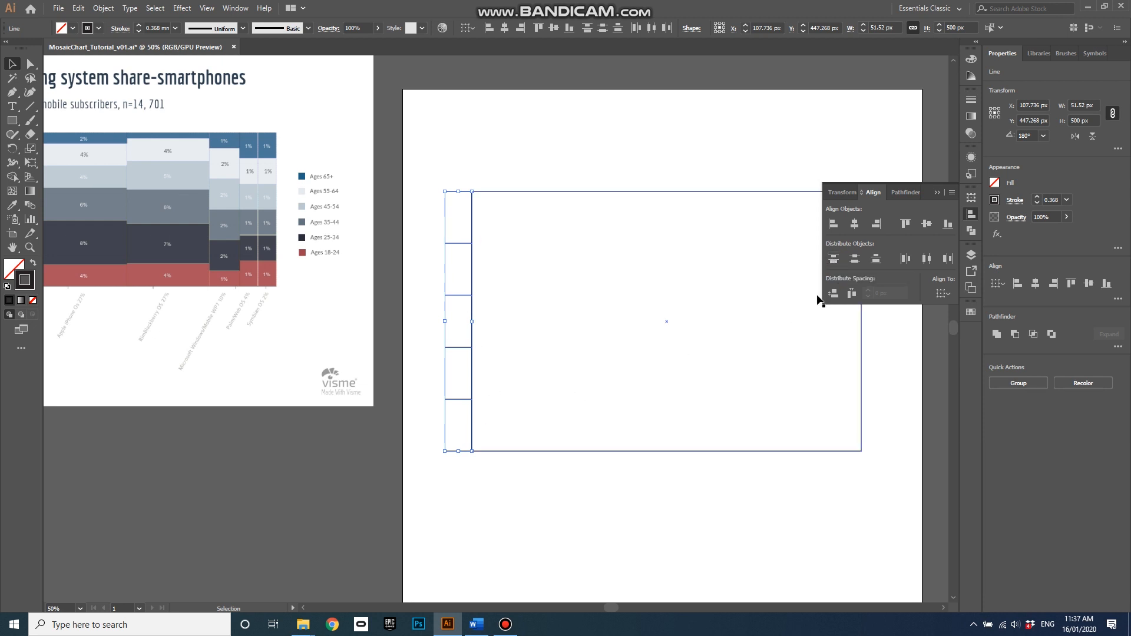
{"action": "left_click", "coordinate": [702, 474]}
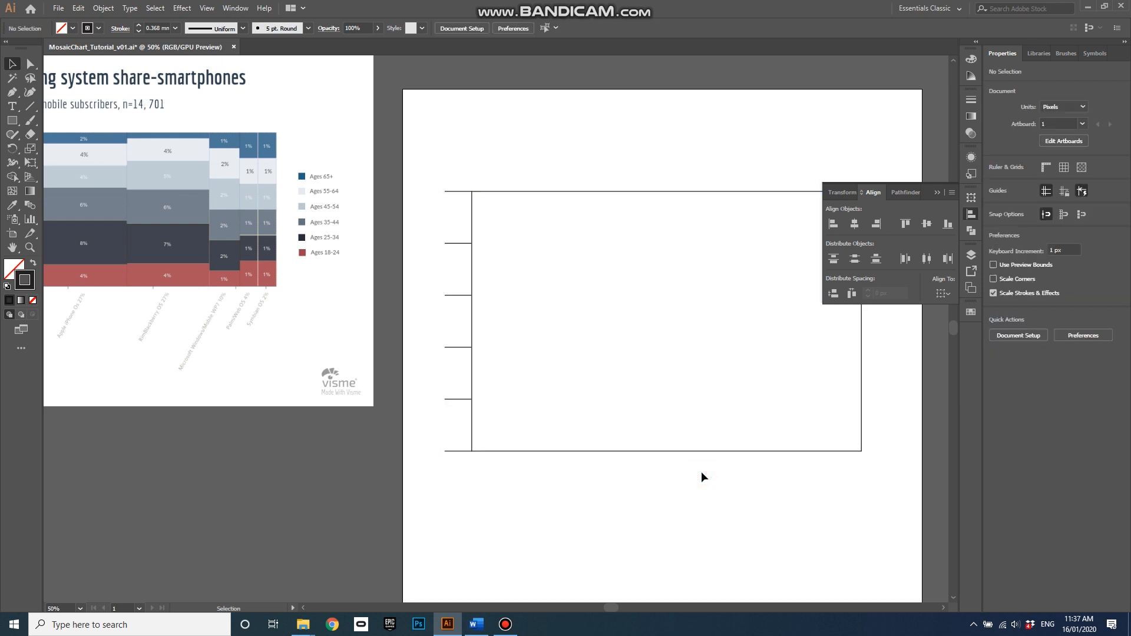
- Shorten all six tick lines together from their outer ends, keeping them attached to the rectangle's left edge
{"action": "left_click", "coordinate": [449, 452]}
{"action": "left_click_drag", "start_coordinate": [452, 477], "coordinate": [437, 167]}
{"action": "left_click_drag", "start_coordinate": [445, 324], "coordinate": [456, 322]}
{"action": "left_click", "coordinate": [483, 471]}
- Add a "0%" text label to the left of the lowest tick line
{"action": "left_click", "coordinate": [12, 107]}
{"action": "left_click", "coordinate": [432, 446]}
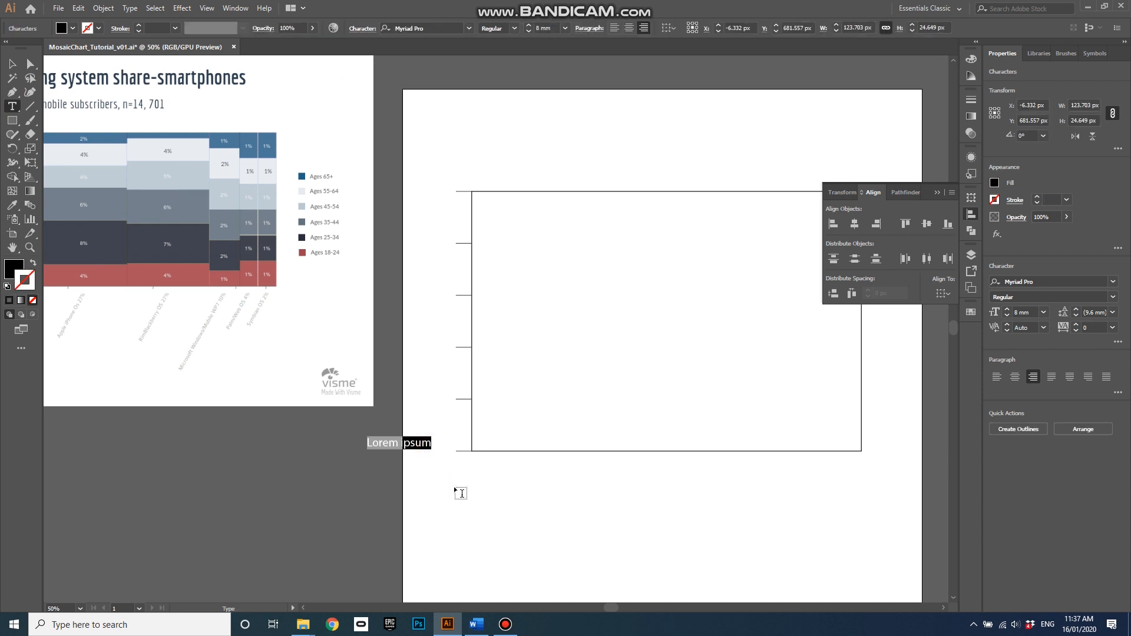
{"action": "key", "text": "BackSpace"}
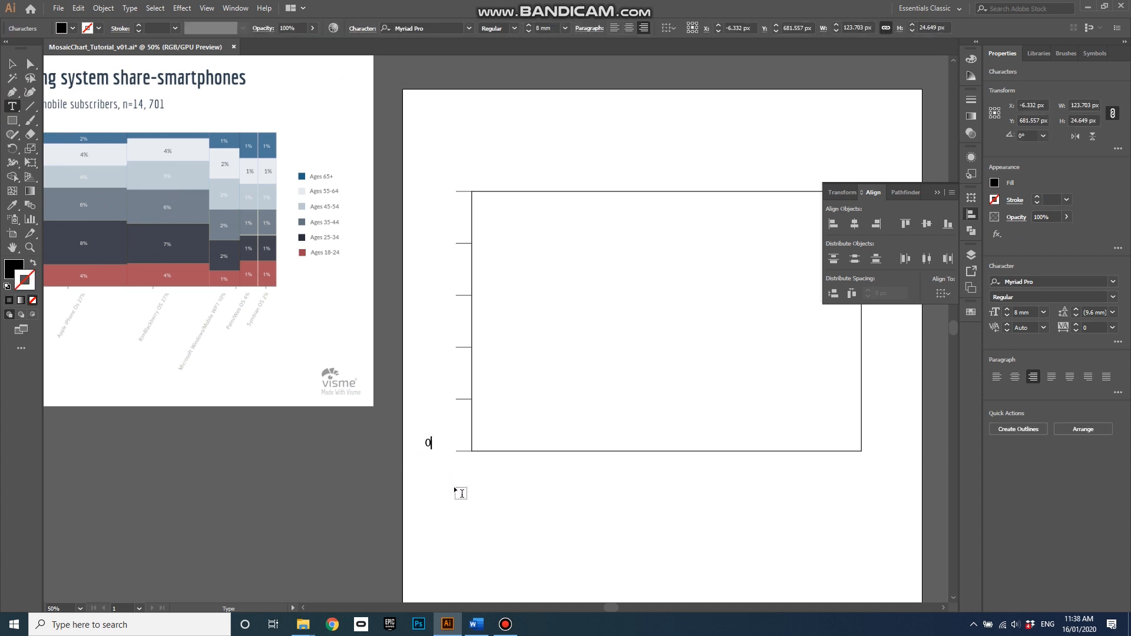
{"action": "type", "text": "0%"}
- Try centre and left paragraph alignment on the 0% label and return it to right alignment
{"action": "double_click", "coordinate": [424, 444]}
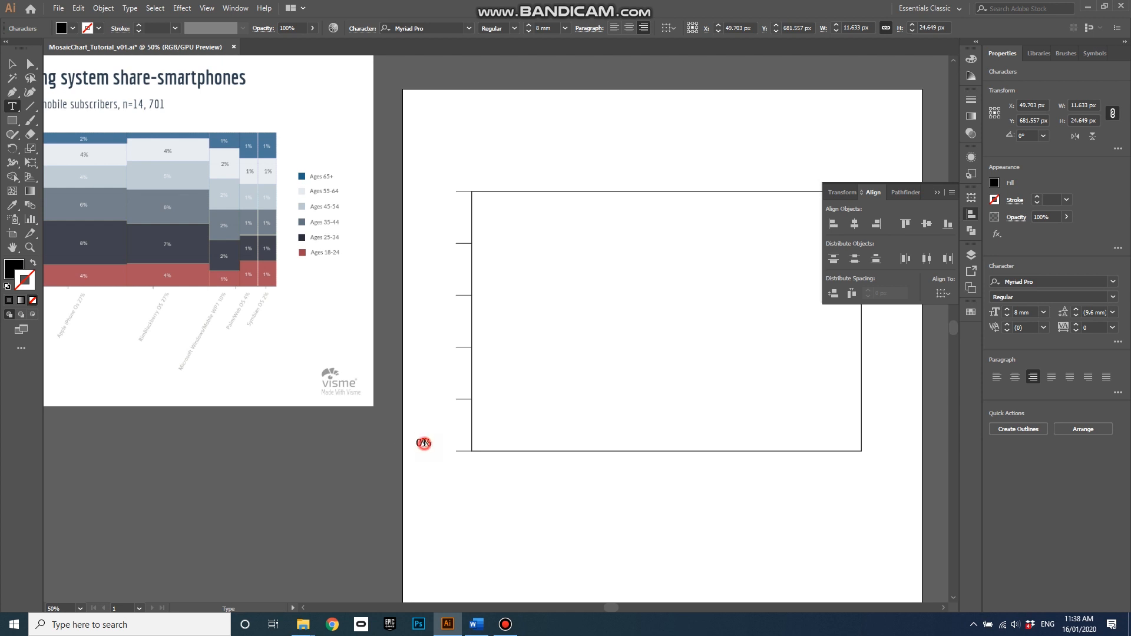
{"action": "left_click", "coordinate": [629, 28]}
{"action": "left_click", "coordinate": [614, 28]}
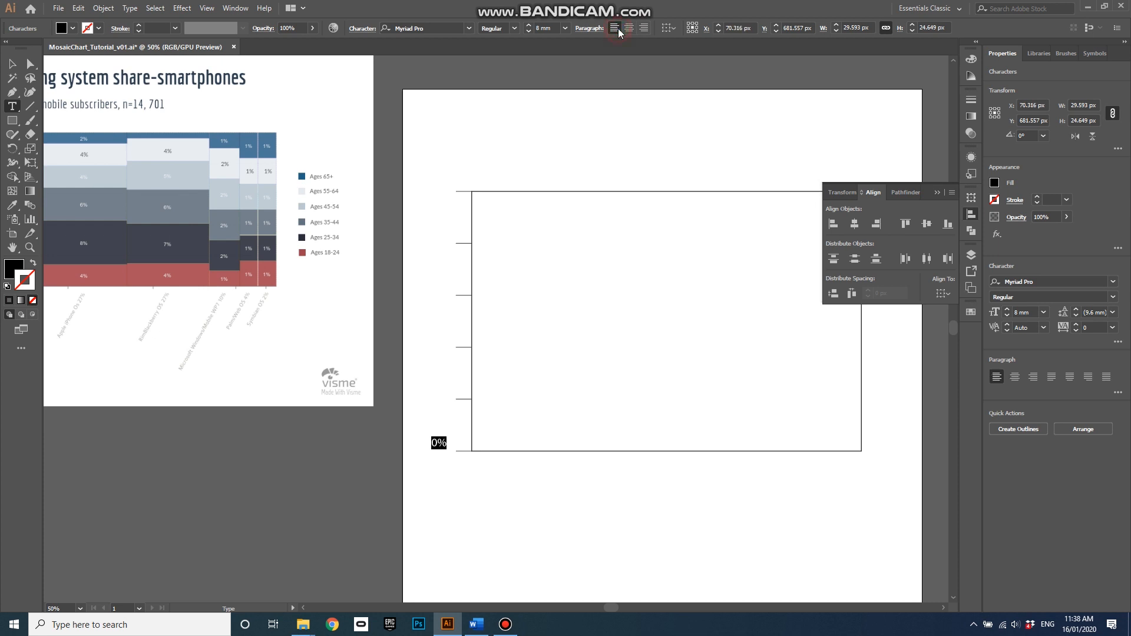
{"action": "left_click", "coordinate": [644, 28]}
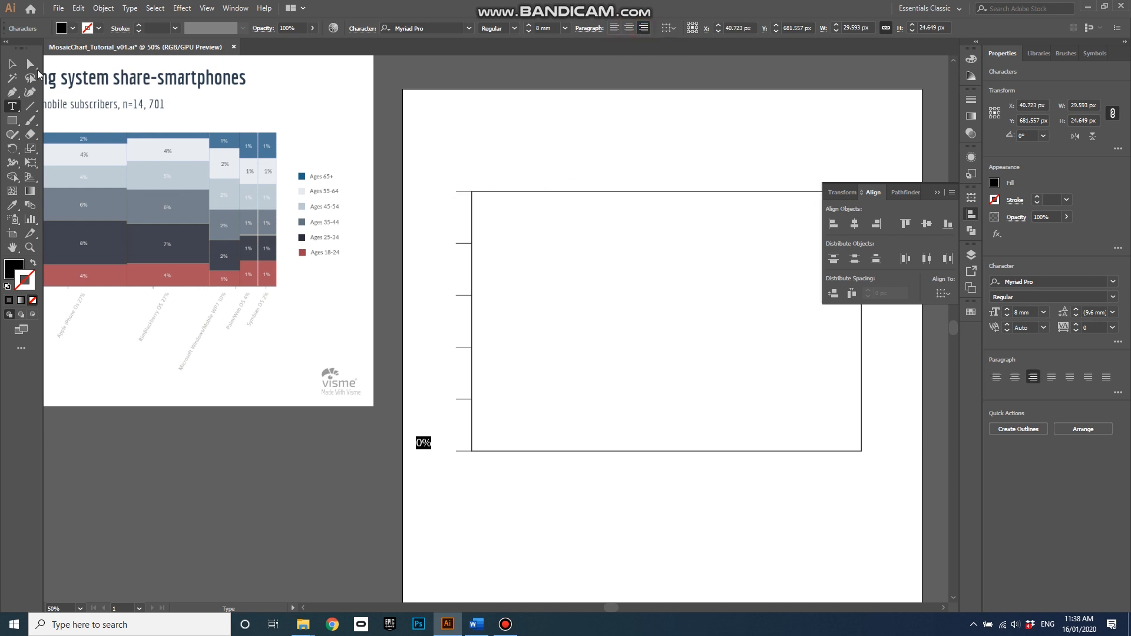
{"action": "type", "text": "v"}
{"action": "key", "text": "ctrl+z"}
- Move the 0% label right beside the outer end of the lowest tick line
{"action": "left_click", "coordinate": [11, 64]}
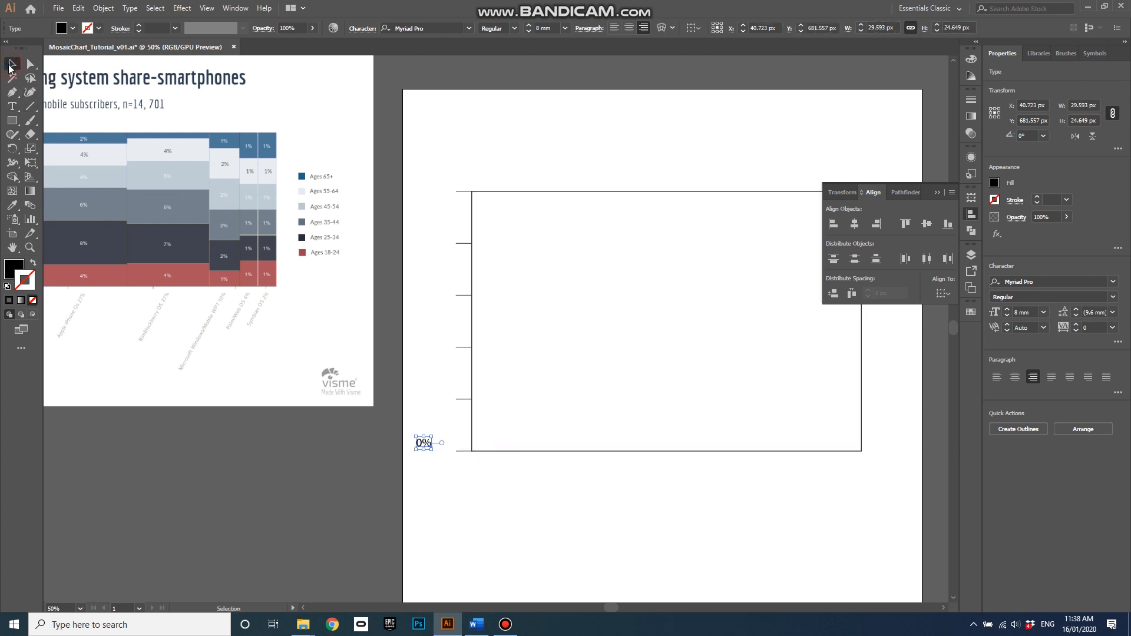
{"action": "scroll", "coordinate": [425, 454], "scroll_direction": "up", "scroll_amount": 2}
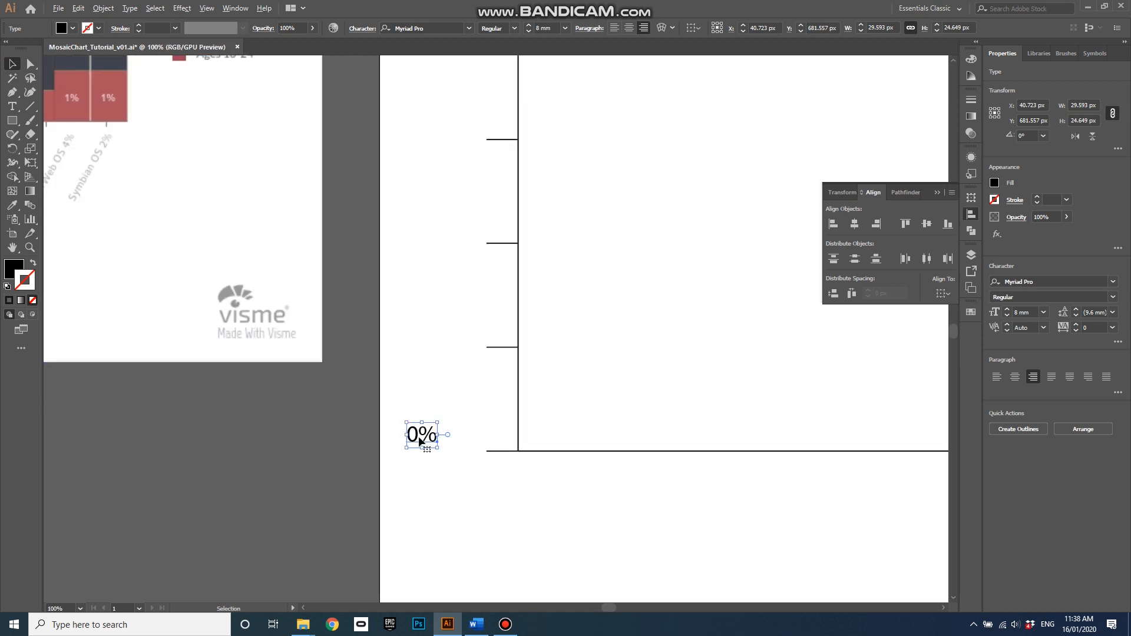
{"action": "left_click_drag", "start_coordinate": [437, 440], "coordinate": [467, 446]}
{"action": "scroll", "coordinate": [479, 482], "scroll_direction": "down", "scroll_amount": 2}
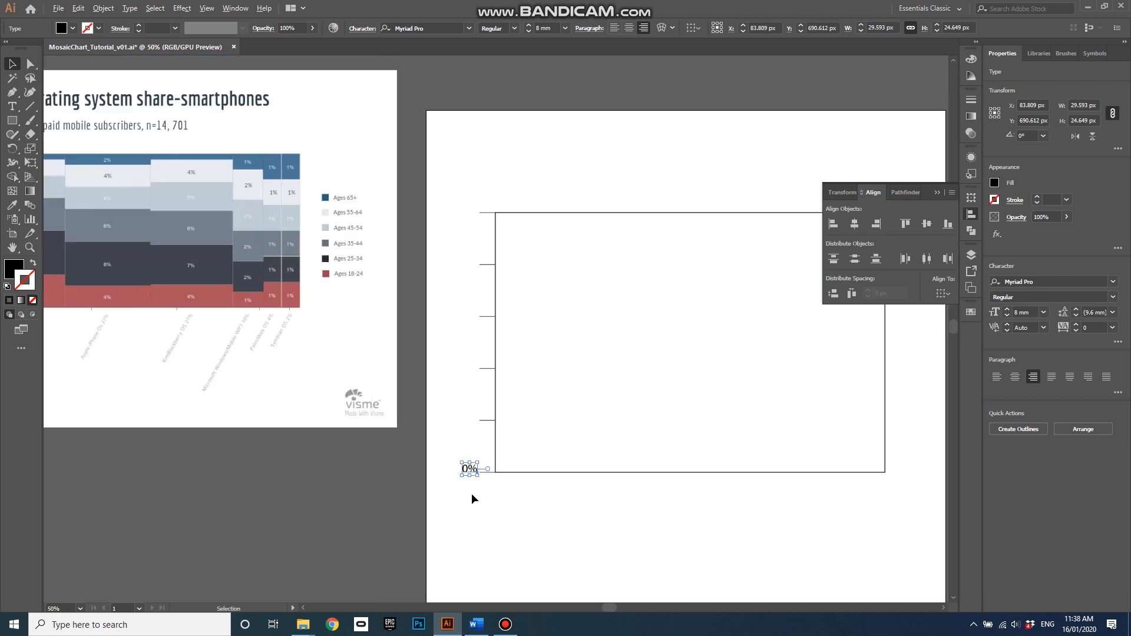
- Copy the 0% label up to the topmost tick line and change the copy's text to 100%
{"action": "scroll", "coordinate": [548, 392], "scroll_direction": "up", "scroll_amount": 1}
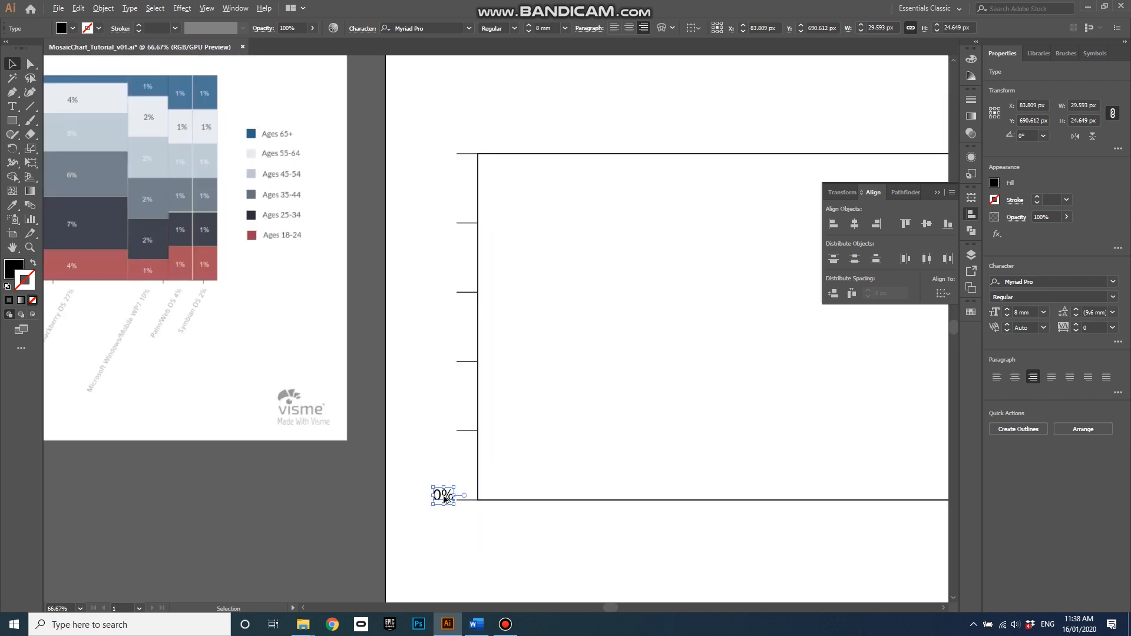
{"action": "left_click_drag", "start_coordinate": [445, 498], "coordinate": [433, 138]}
{"action": "scroll", "coordinate": [468, 204], "scroll_direction": "down", "scroll_amount": 1}
{"action": "double_click", "coordinate": [441, 134]}
{"action": "type", "text": "100"}
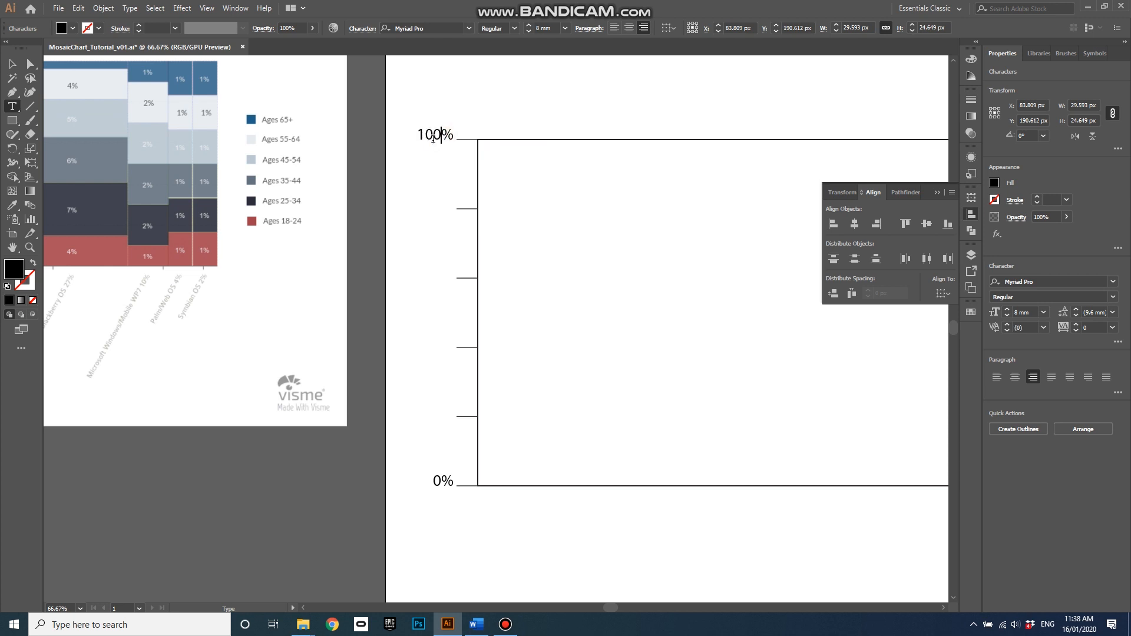
- Copy the 100% label down to the second tick line and repeat the copy for the three tick lines below it
{"action": "left_click", "coordinate": [12, 64]}
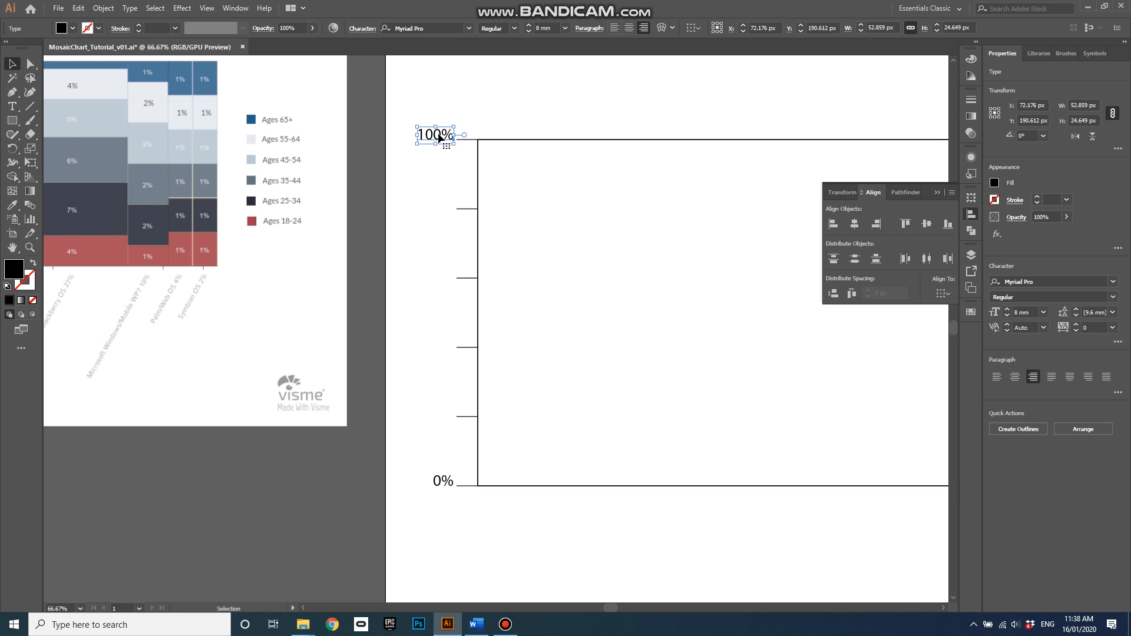
{"action": "left_click_drag", "start_coordinate": [439, 138], "coordinate": [435, 207]}
{"action": "left_click_drag", "start_coordinate": [439, 212], "coordinate": [439, 207]}
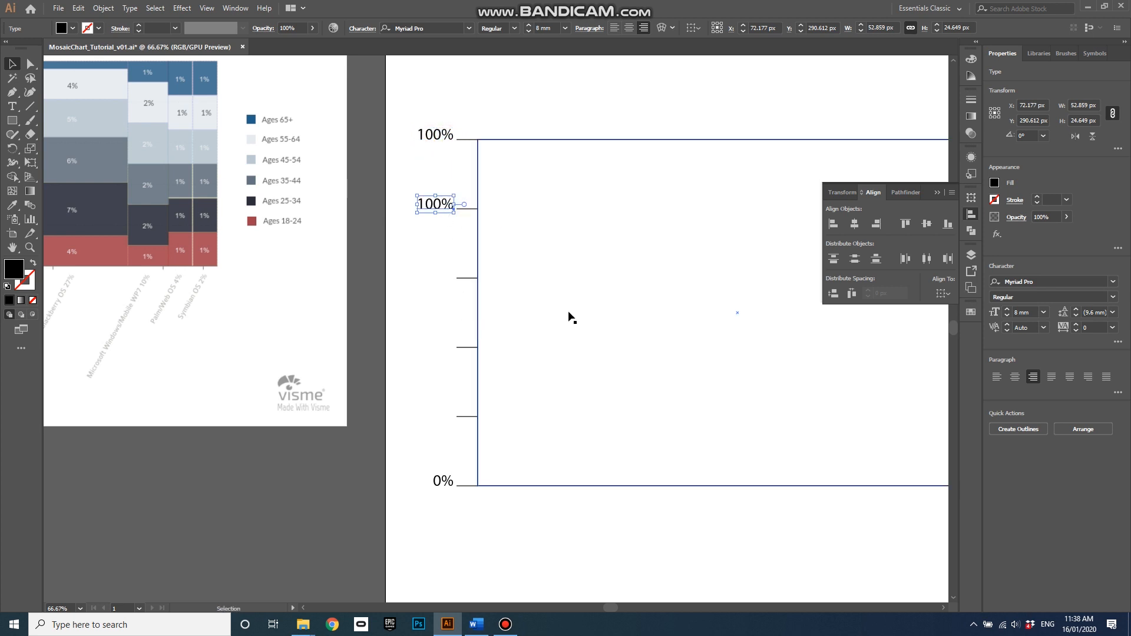
{"action": "key", "text": "ctrl+d"}
{"action": "key", "text": "ctrl+d"}
{"action": "key", "text": "ctrl+d"}
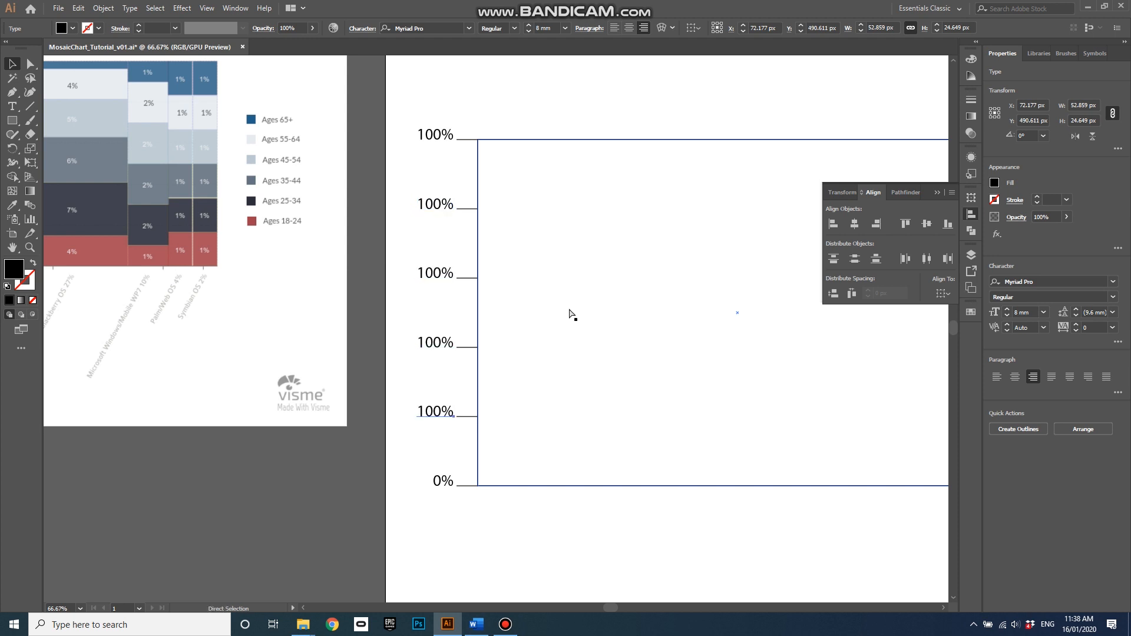
- Change the label just above 0% to 20% and the one above that to 40%
{"action": "double_click", "coordinate": [434, 413]}
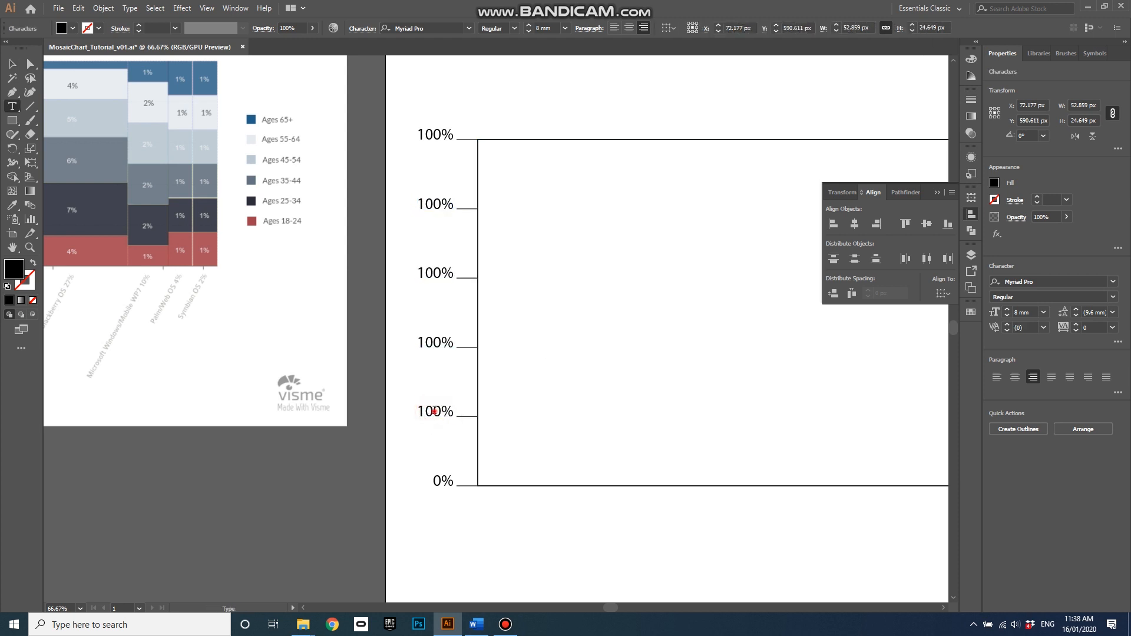
{"action": "left_click_drag", "start_coordinate": [434, 414], "coordinate": [410, 414]}
{"action": "type", "text": "2"}
{"action": "double_click", "coordinate": [435, 343]}
{"action": "left_click_drag", "start_coordinate": [434, 344], "coordinate": [412, 347]}
{"action": "type", "text": "4"}
{"action": "left_click", "coordinate": [507, 561], "text": "ctrl"}
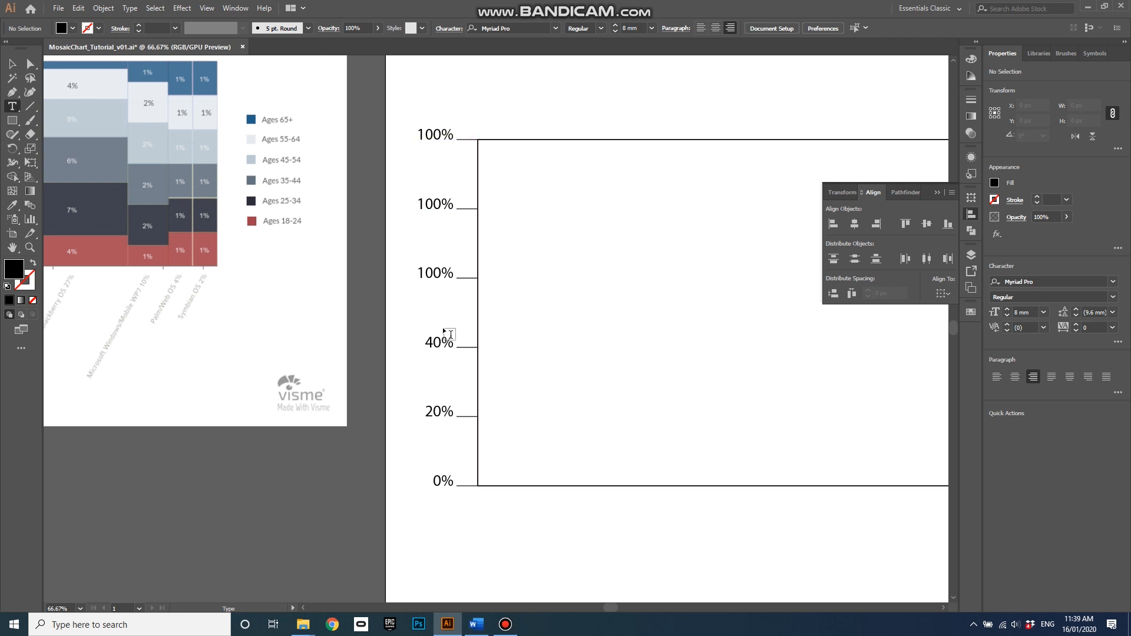
- Add a "Smartphones" text label, rotate it 45° and place it just under the left end of the frame's lower edge
{"action": "scroll", "coordinate": [466, 328], "scroll_direction": "down", "scroll_amount": 2}
{"action": "scroll", "coordinate": [580, 348], "scroll_direction": "up", "scroll_amount": 1}
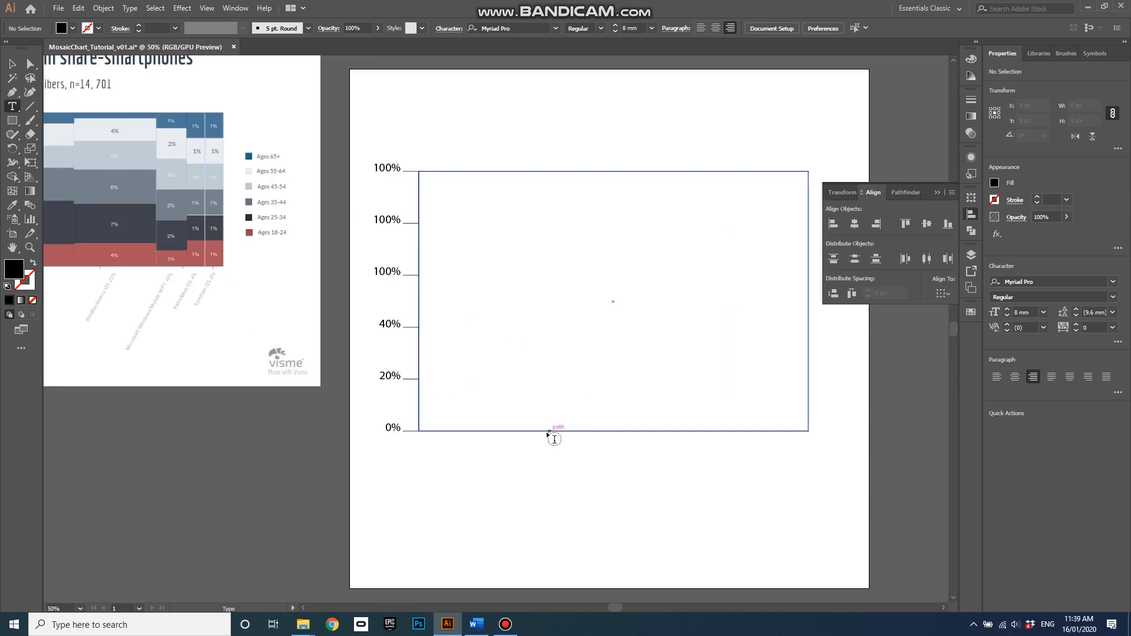
{"action": "left_click", "coordinate": [424, 477]}
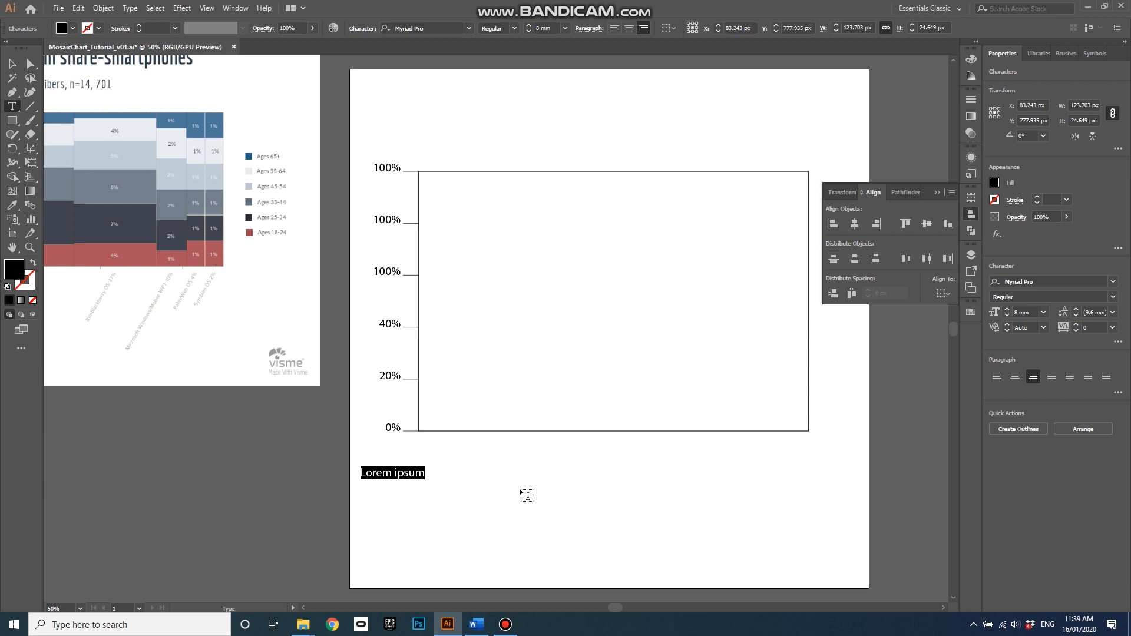
{"action": "type", "text": "S"}
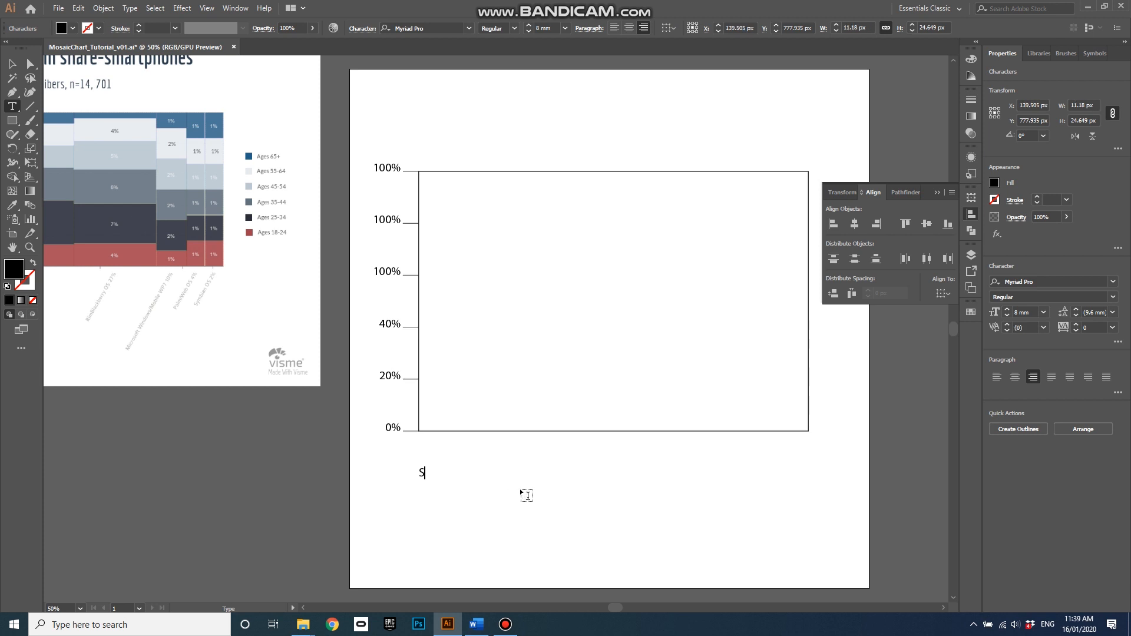
{"action": "type", "text": "martphones"}
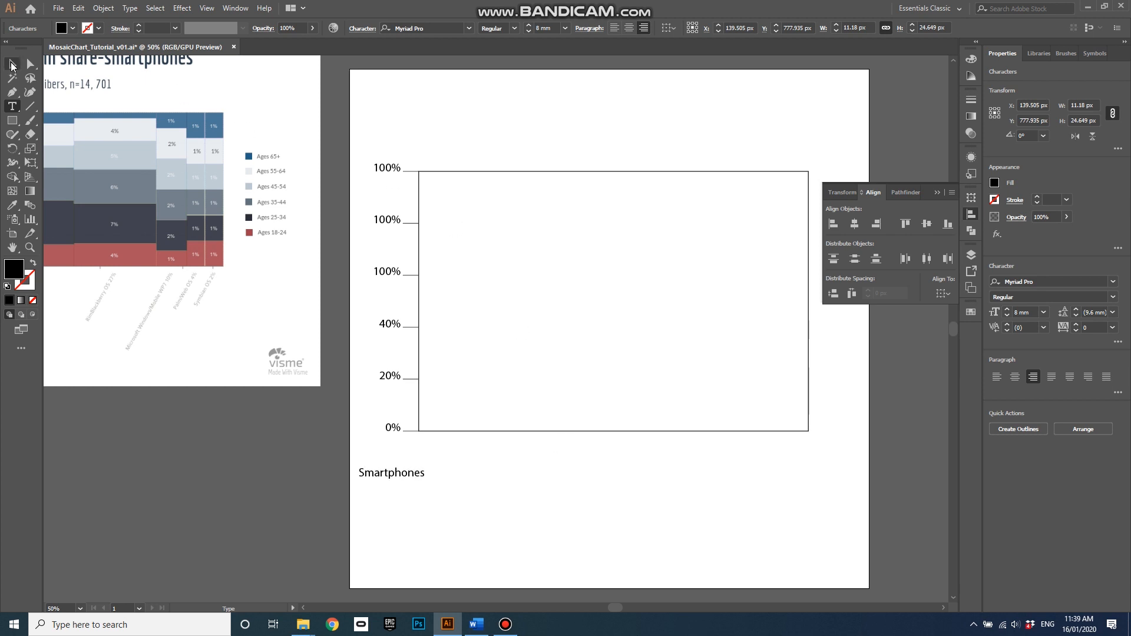
{"action": "key", "text": "Escape"}
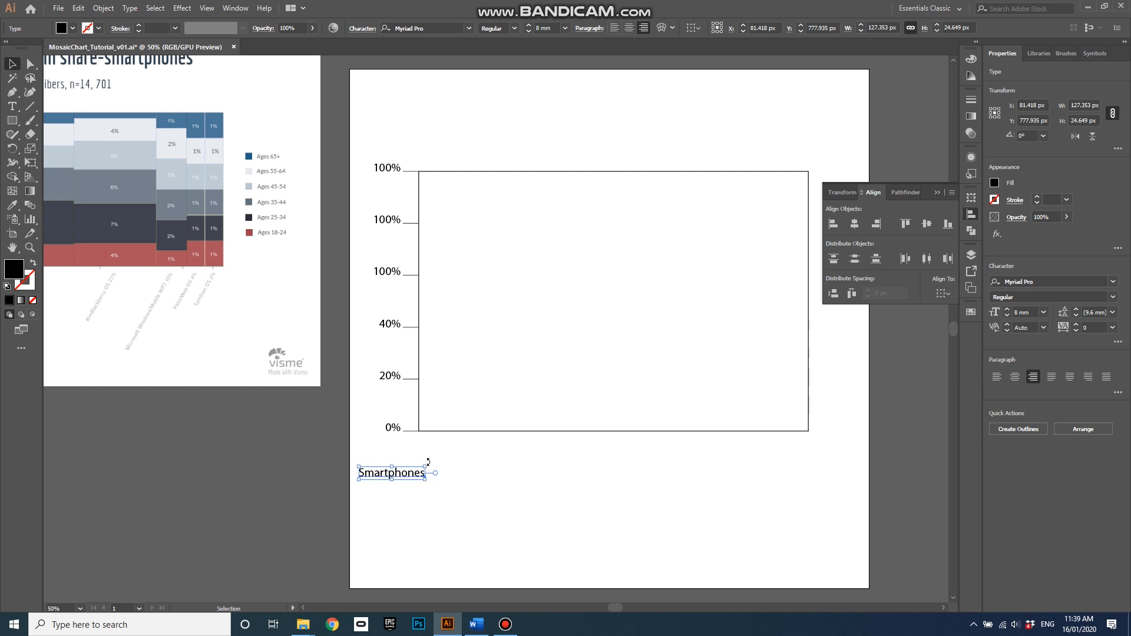
{"action": "left_click_drag", "start_coordinate": [430, 462], "coordinate": [466, 453]}
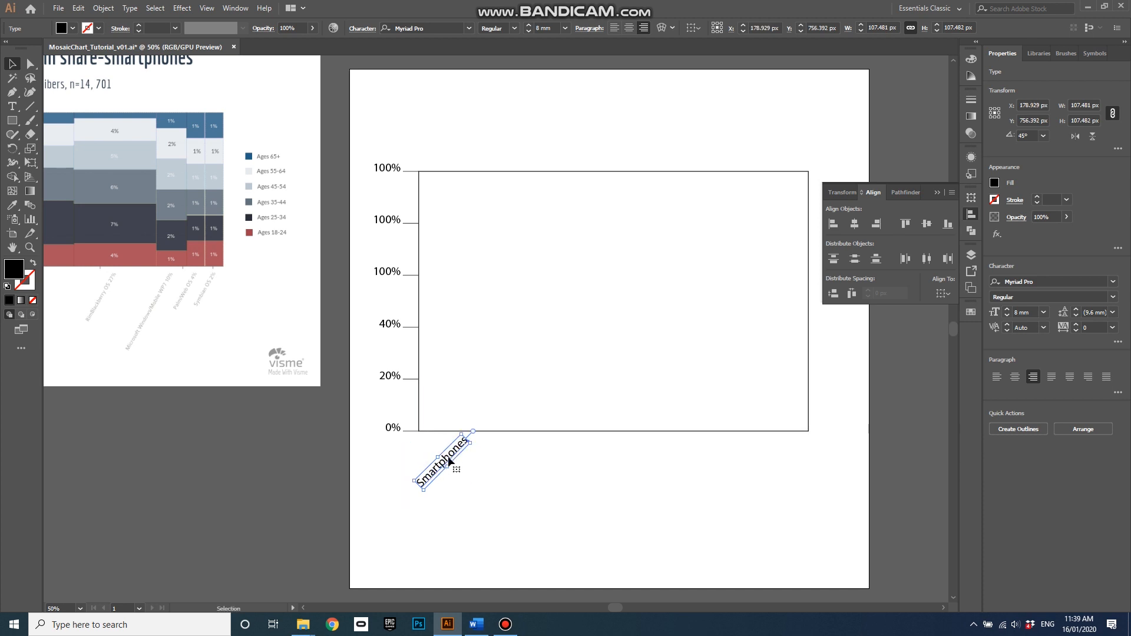
- Duplicate the slanted Smartphones label along the frame's lower edge into a row of five evenly spaced labels, deleting the surplus last copy
{"action": "left_click_drag", "start_coordinate": [467, 463], "coordinate": [524, 455]}
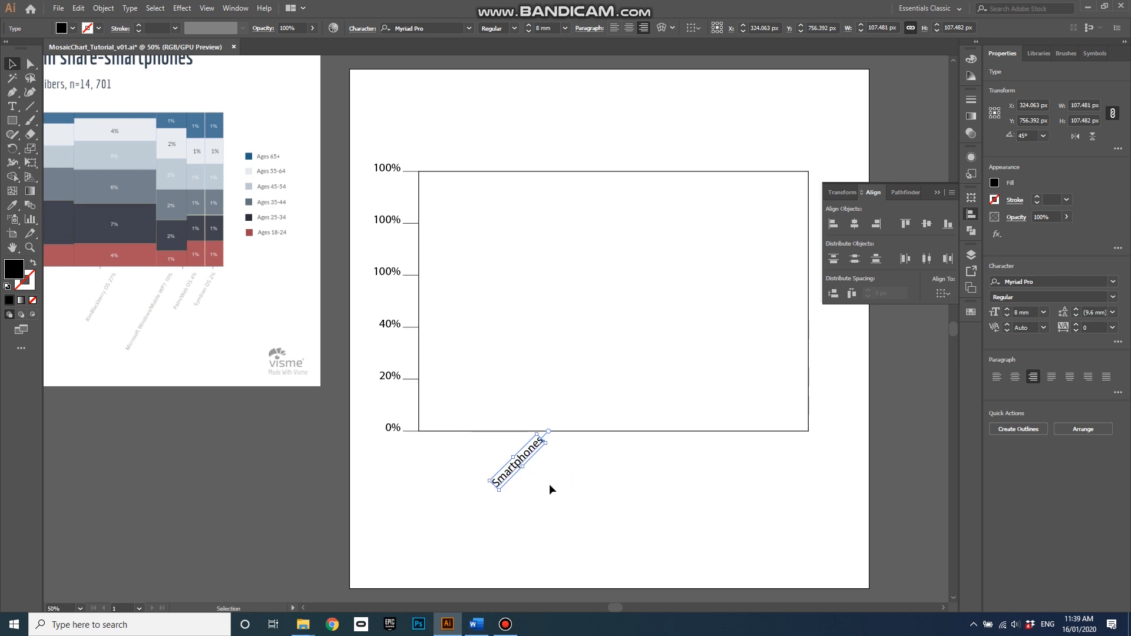
{"action": "key", "text": "ctrl+z"}
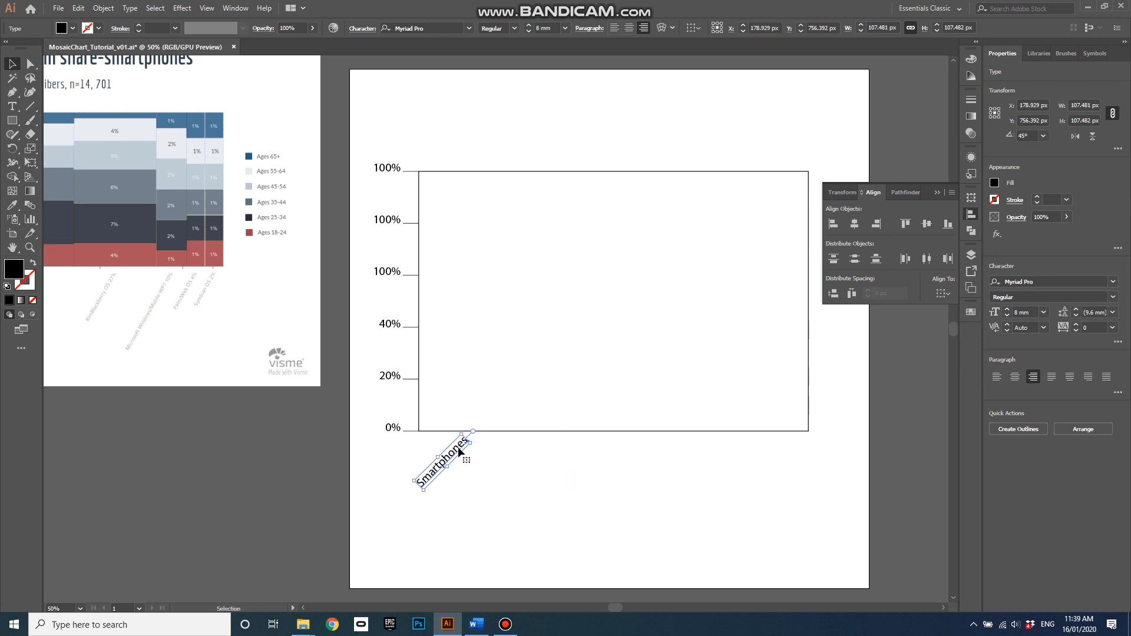
{"action": "left_click_drag", "start_coordinate": [457, 454], "coordinate": [526, 451]}
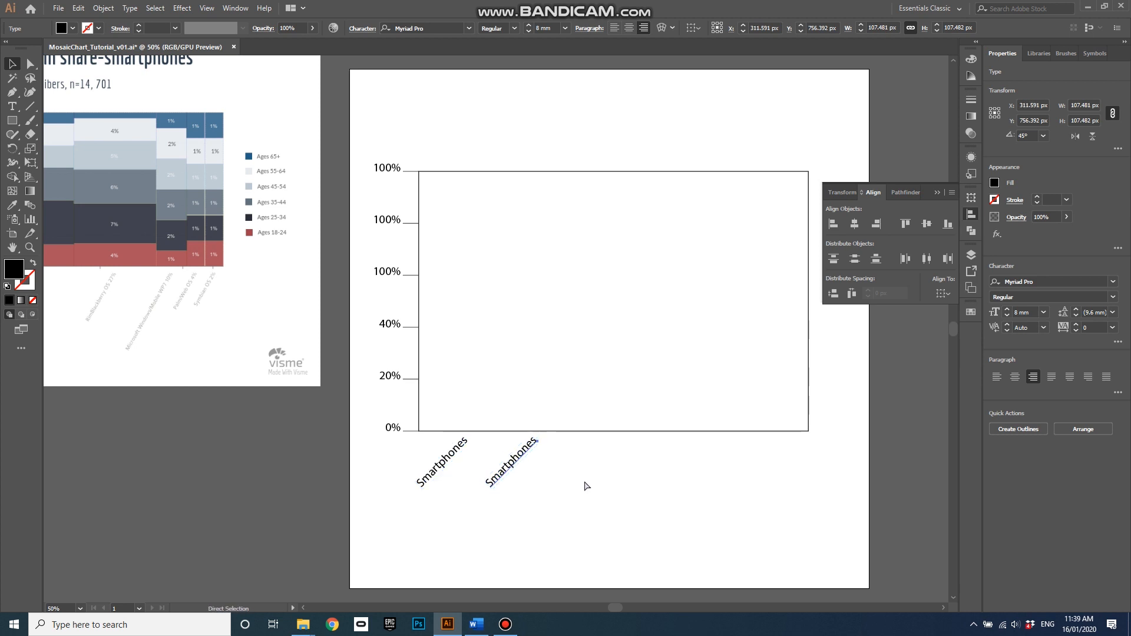
{"action": "key", "text": "ctrl+d"}
{"action": "key", "text": "ctrl+d"}
{"action": "key", "text": "ctrl+d"}
{"action": "key", "text": "ctrl+d"}
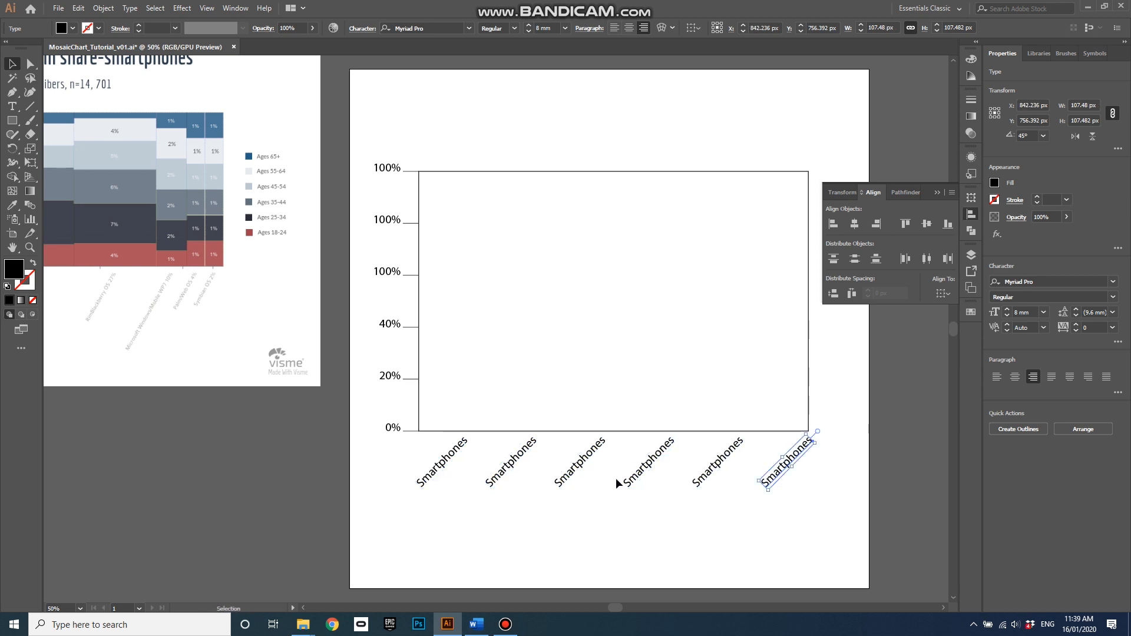
{"action": "key", "text": "Delete"}
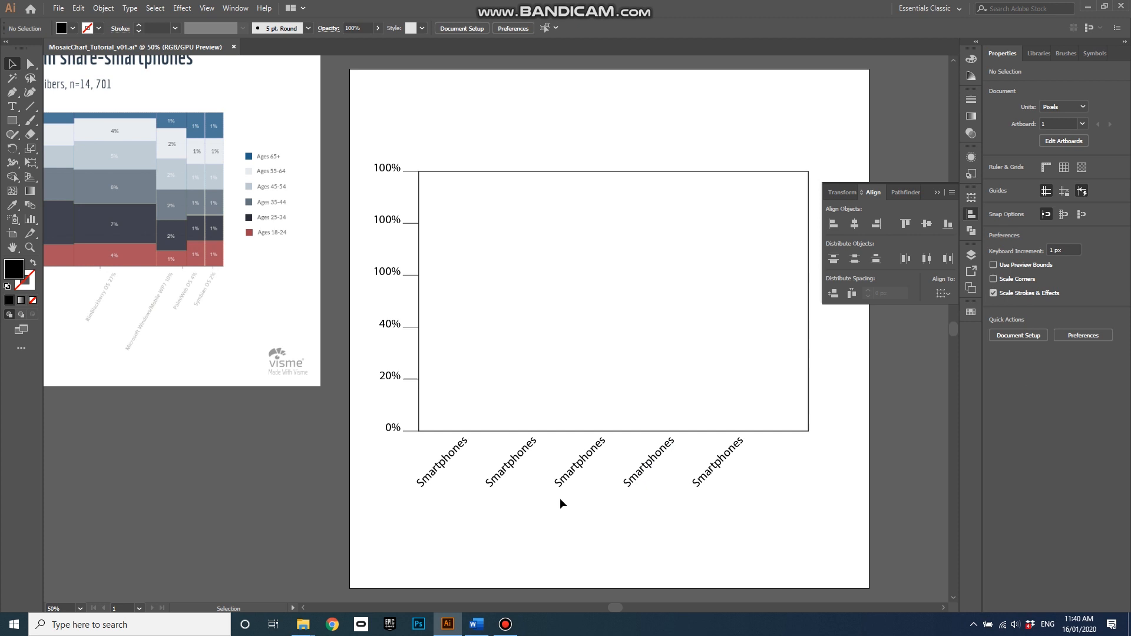
- Replace the text of the second slanted label with a person's first name
{"action": "left_click", "coordinate": [514, 468]}
{"action": "double_click", "coordinate": [513, 456]}
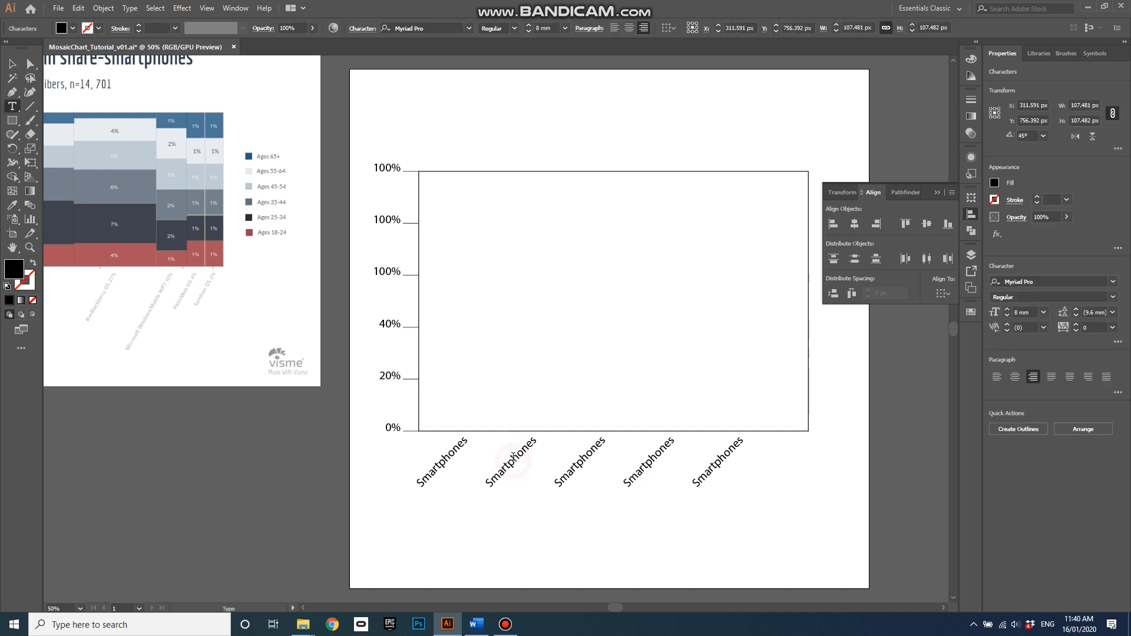
{"action": "double_click", "coordinate": [513, 457]}
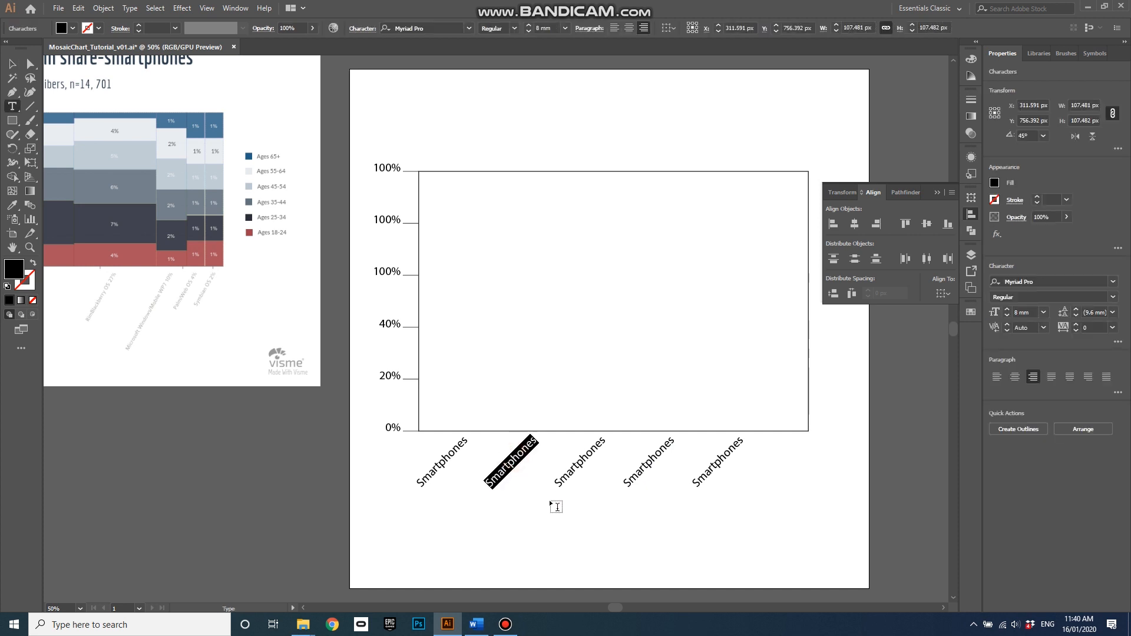
{"action": "type", "text": "Russell"}
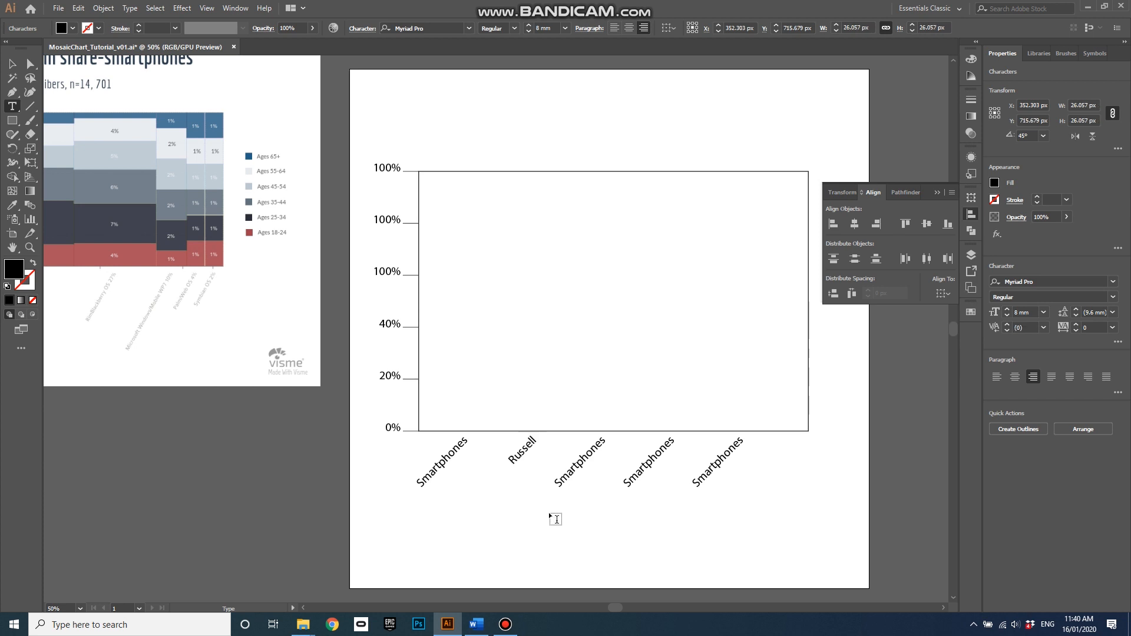
{"action": "left_click", "coordinate": [5, 60]}
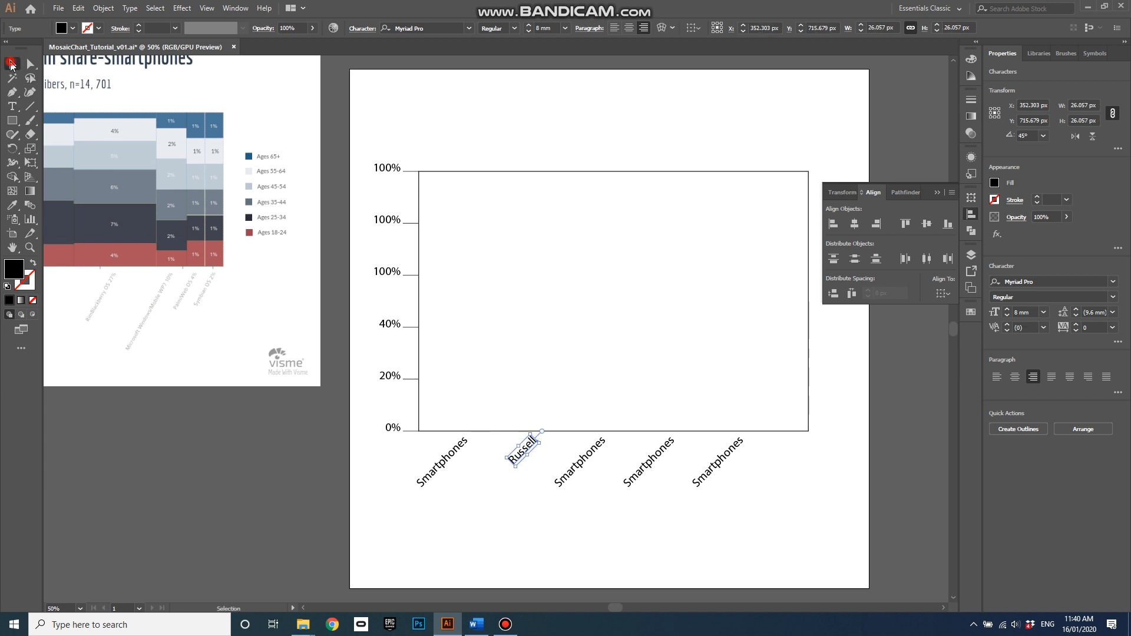